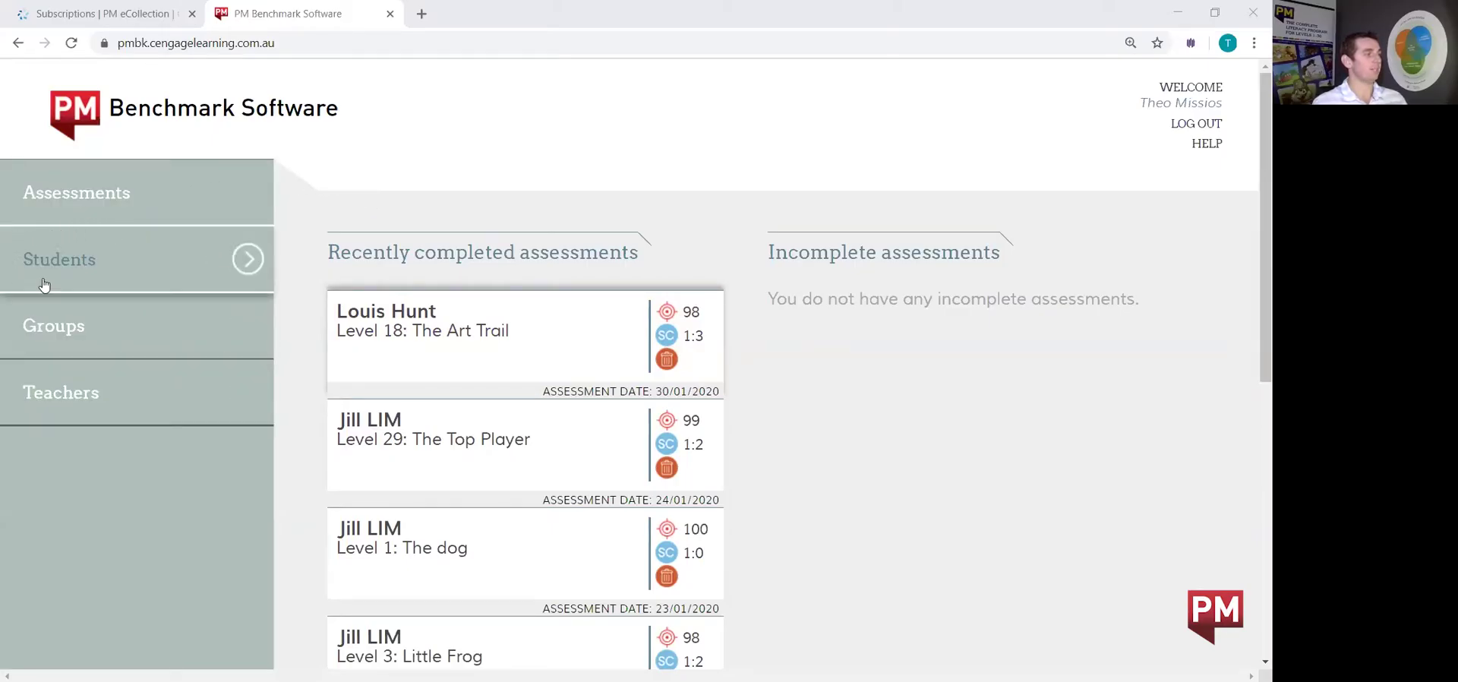
Step: Download the Excel template from the students' bulk upload page and open the spreadsheet
left_click(105, 272)
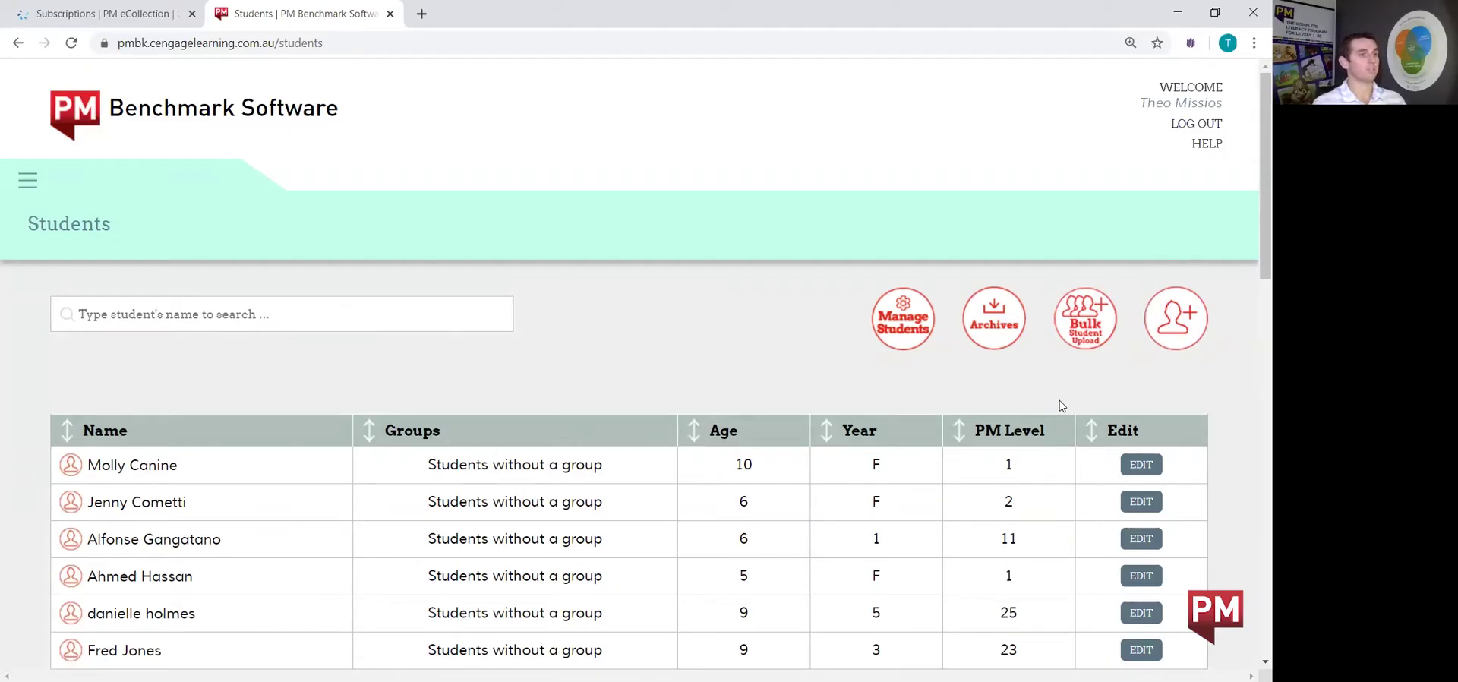
left_click(1084, 329)
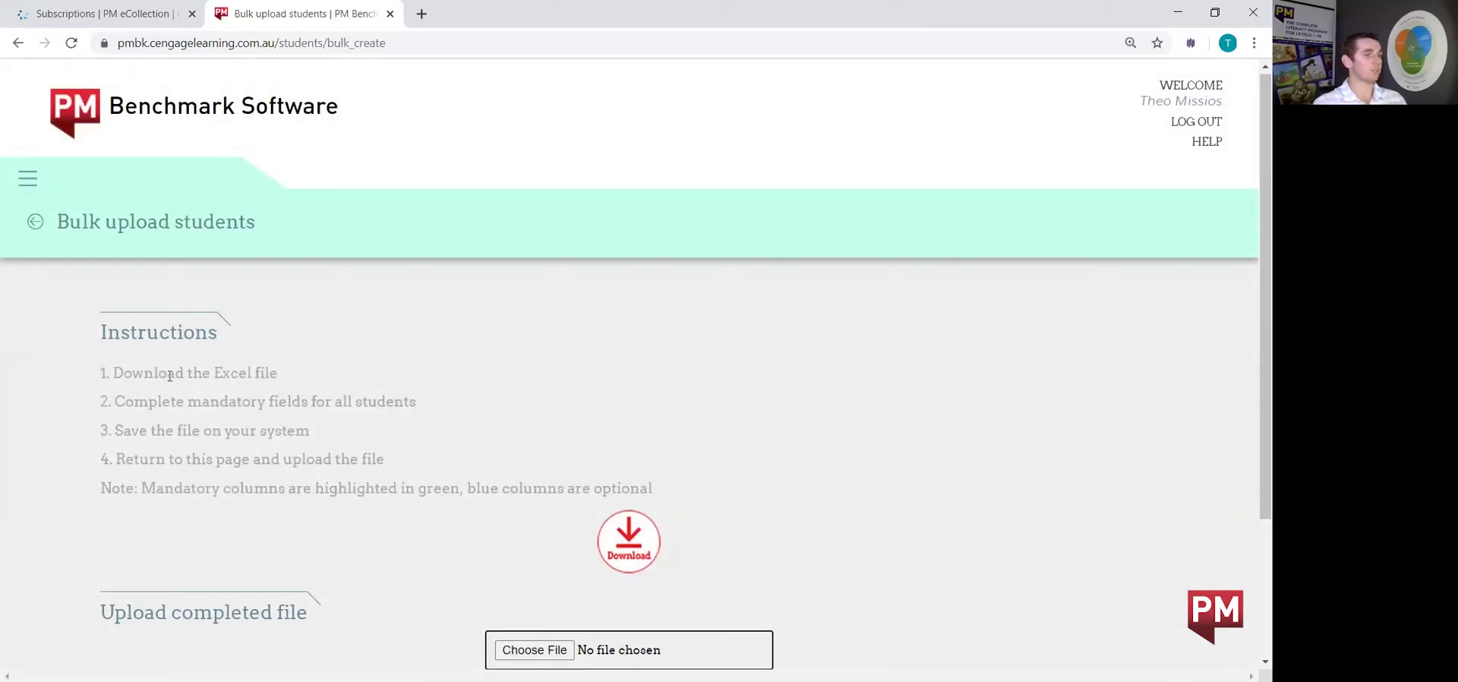
scroll(129, 379, "down", 1)
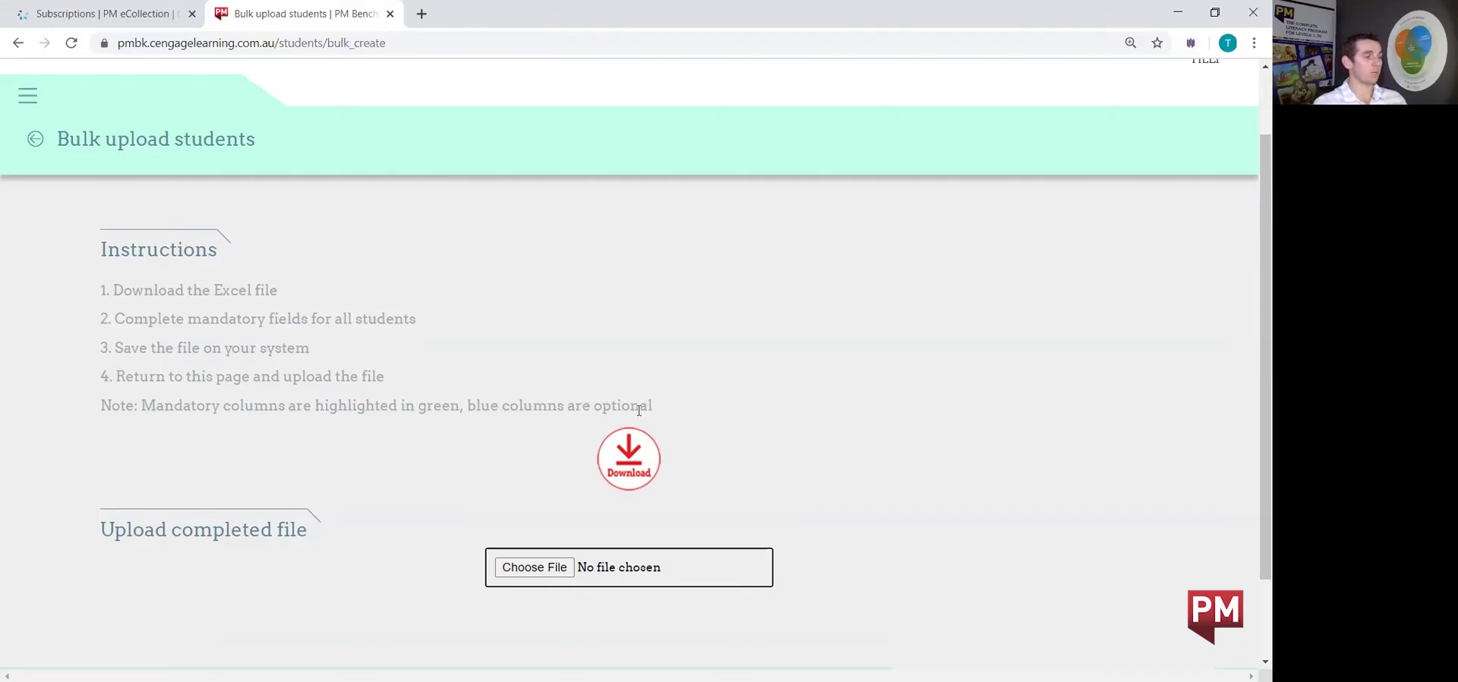
left_click(636, 459)
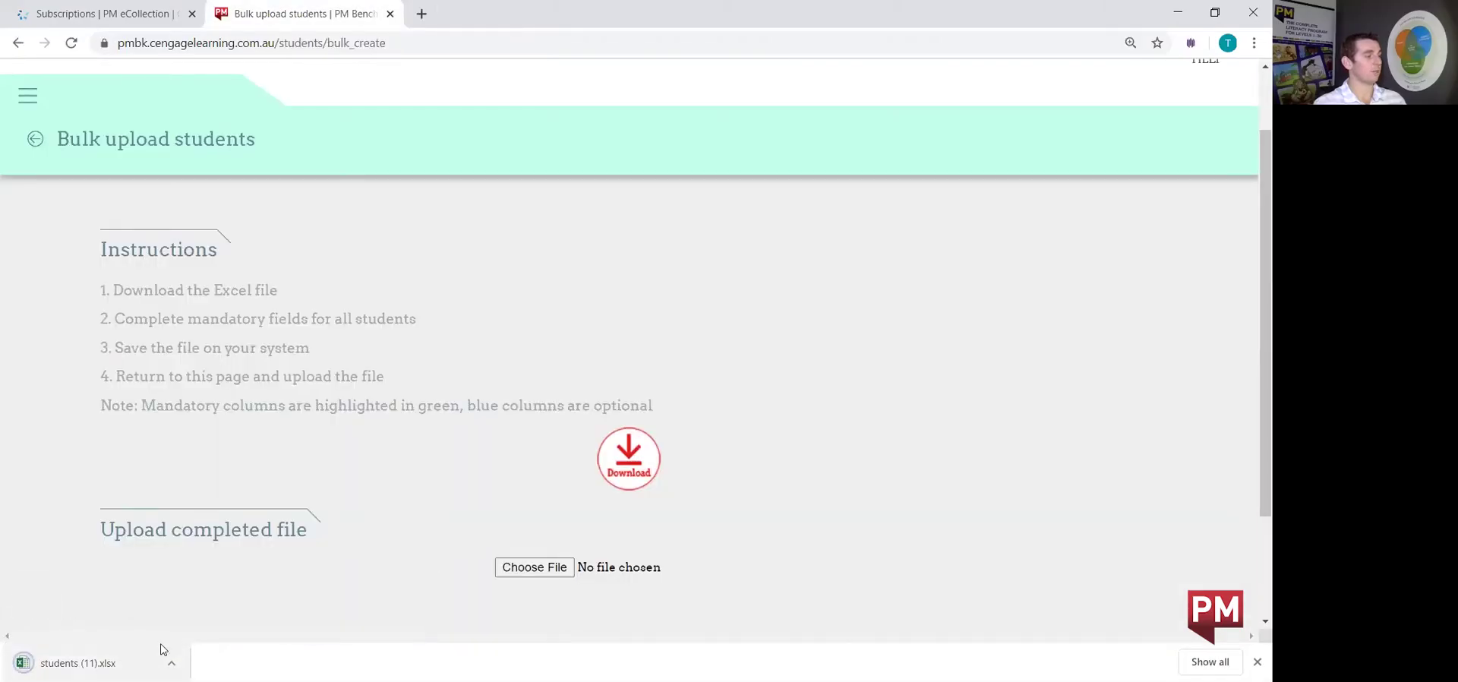
left_click(76, 658)
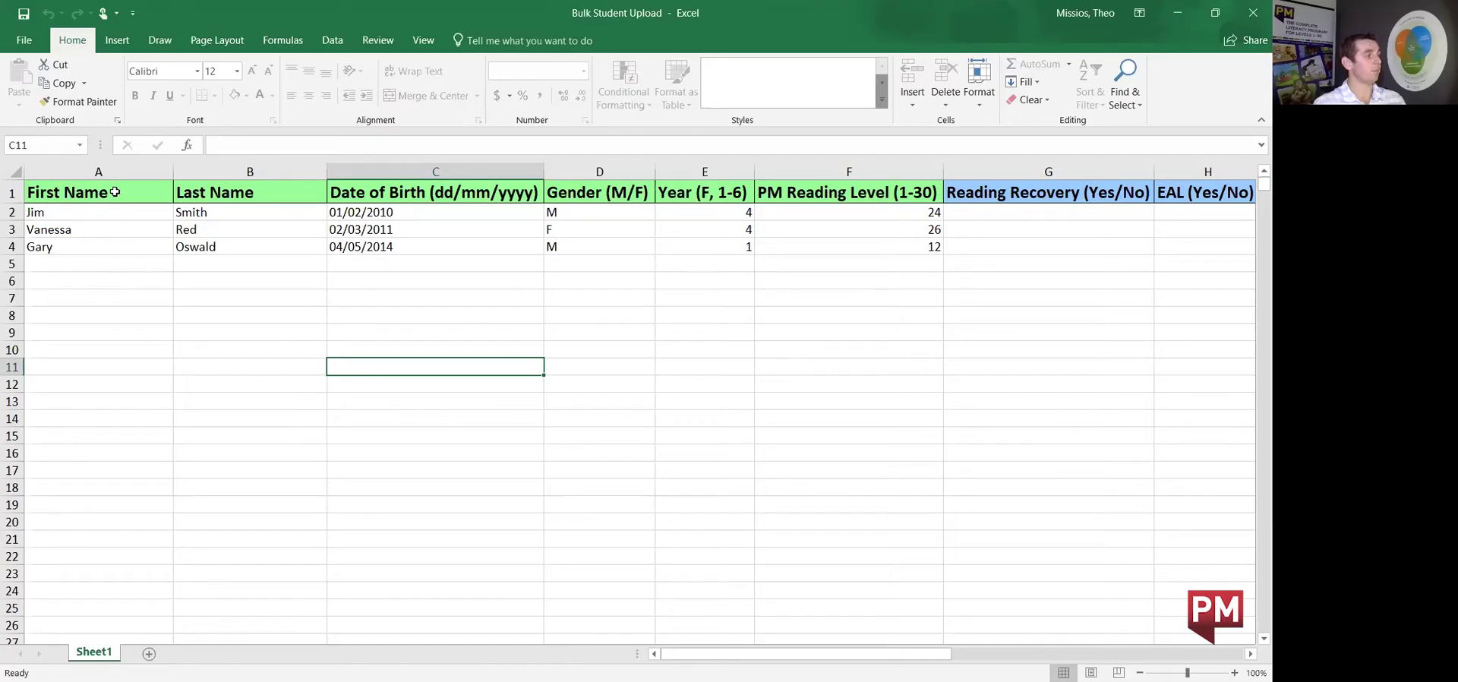
Step: Examine the spreadsheet's mandatory green columns from First Name to PM Reading Level and the optional blue columns through Notes
left_click(115, 192)
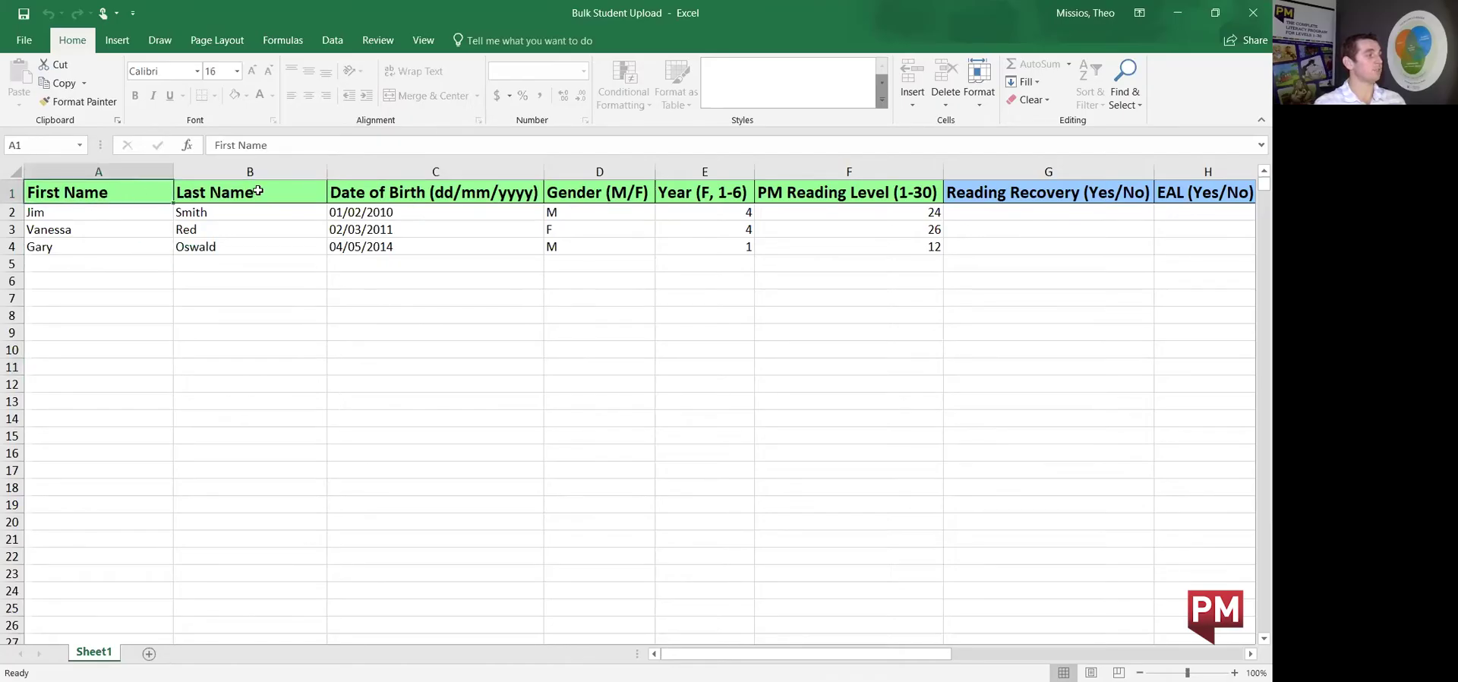
left_click(301, 187)
left_click(471, 190)
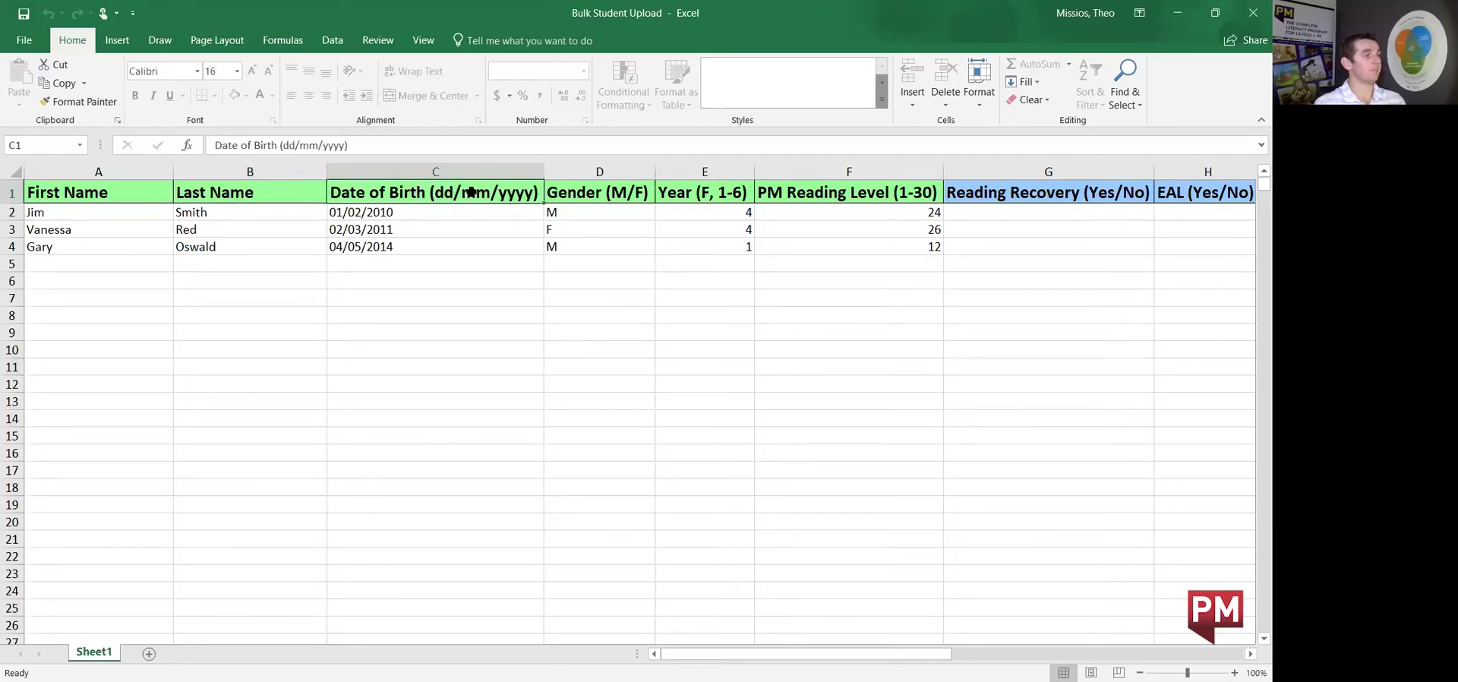
left_click(603, 192)
left_click(684, 195)
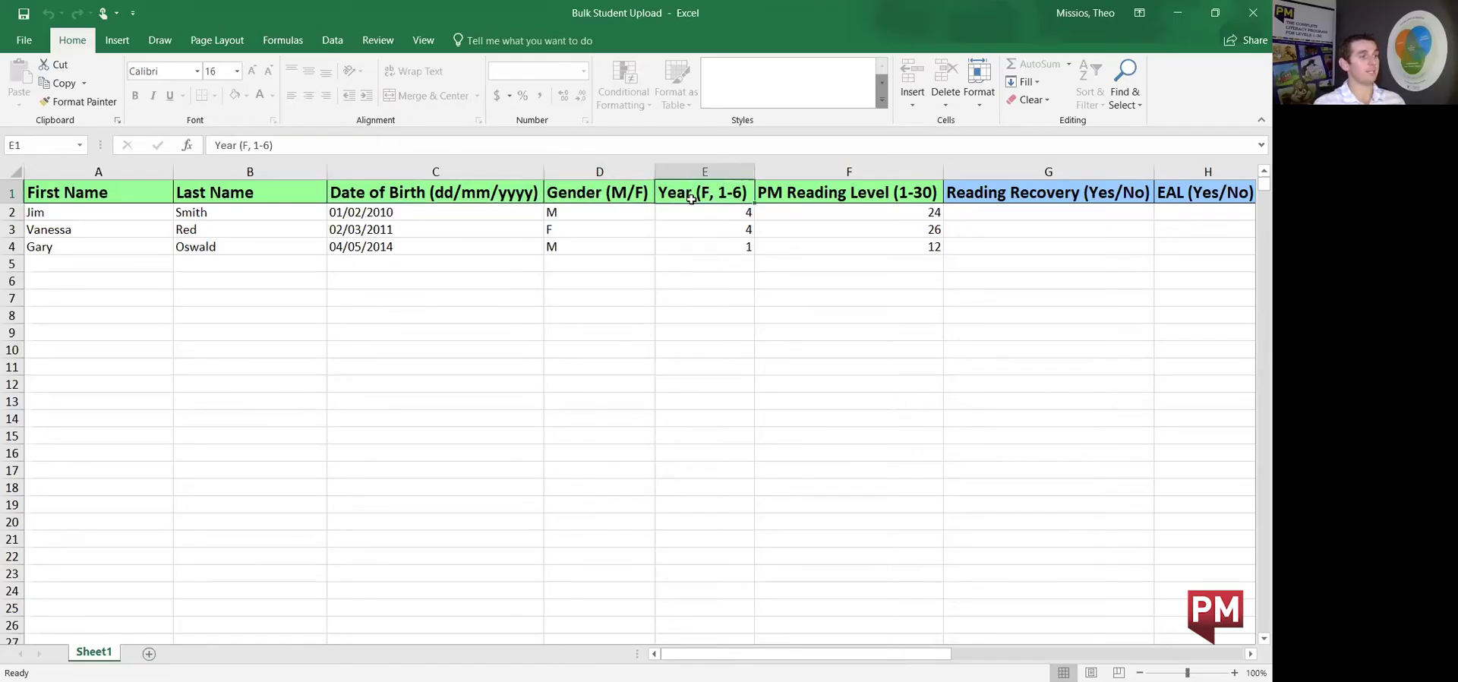
left_click(794, 189)
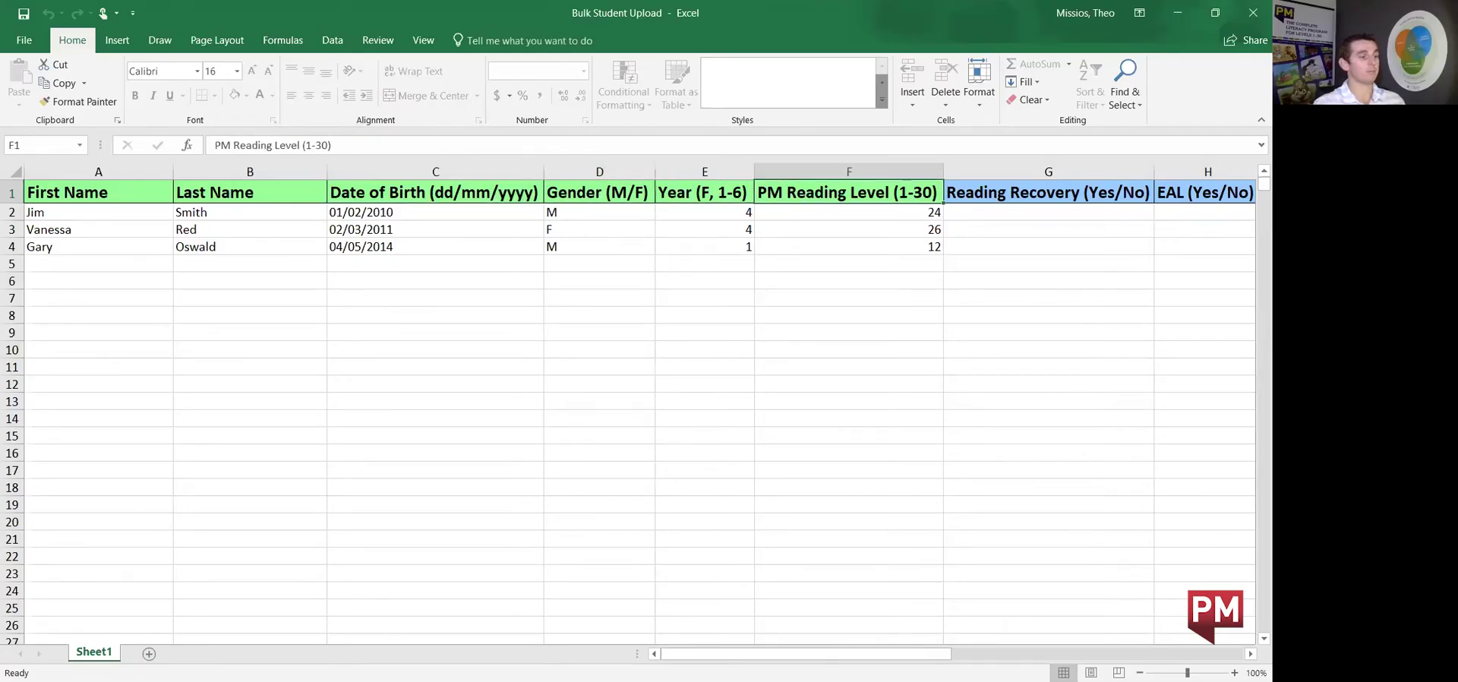
left_click_drag(912, 654, 1098, 658)
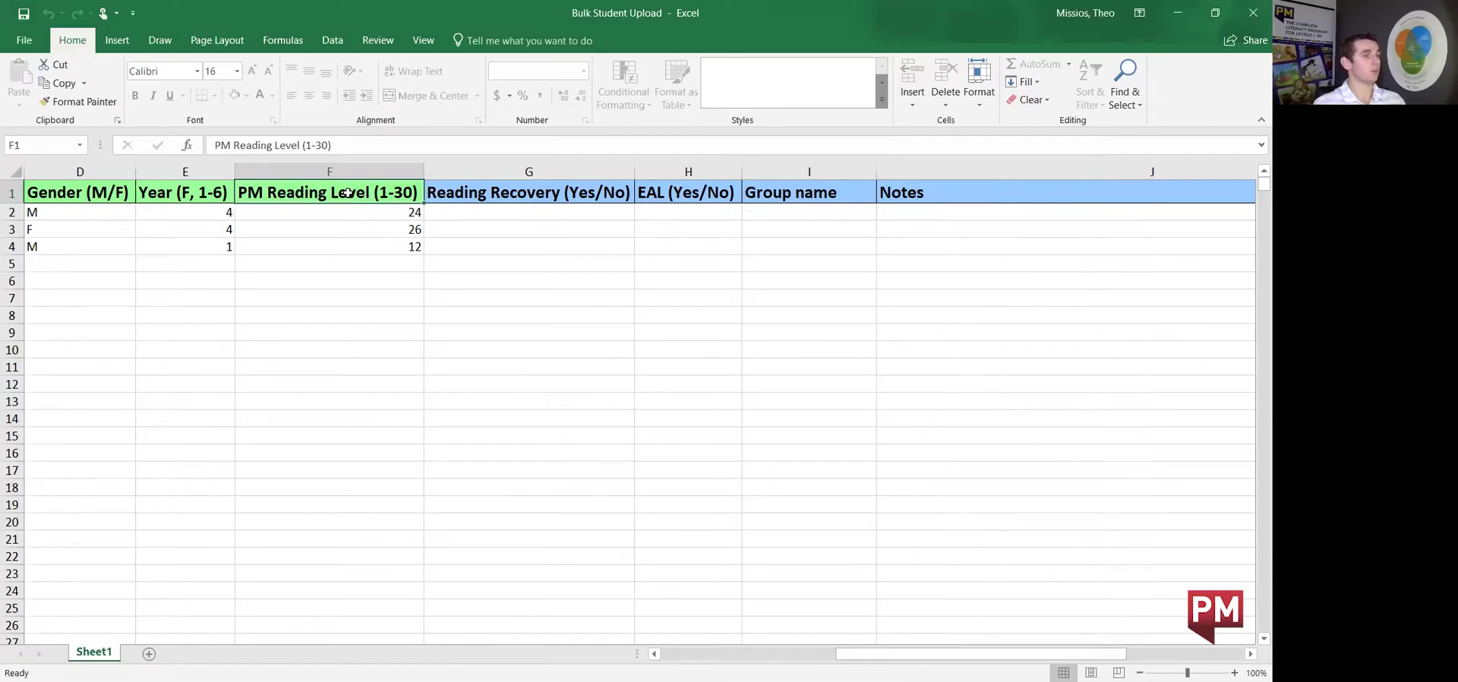
left_click(487, 189)
left_click(674, 189)
left_click(805, 192)
left_click(941, 195)
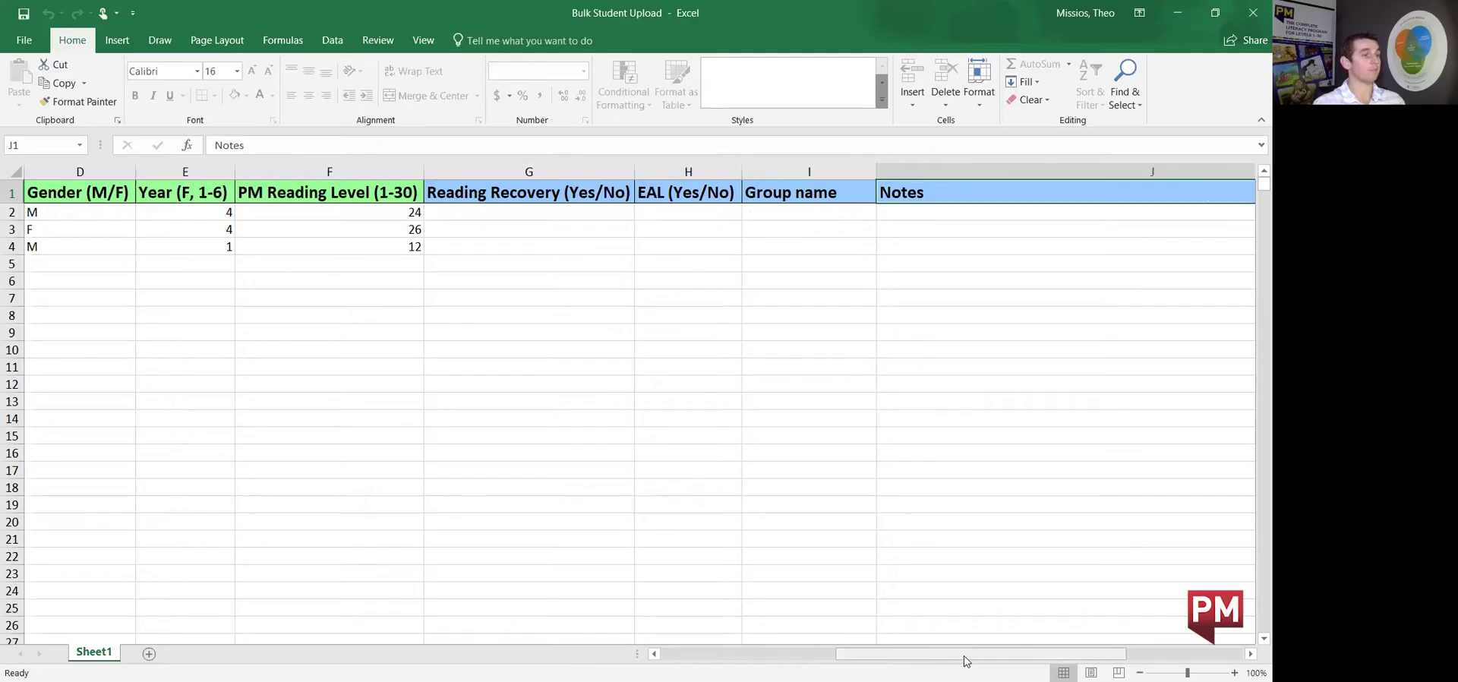
left_click_drag(964, 655, 789, 655)
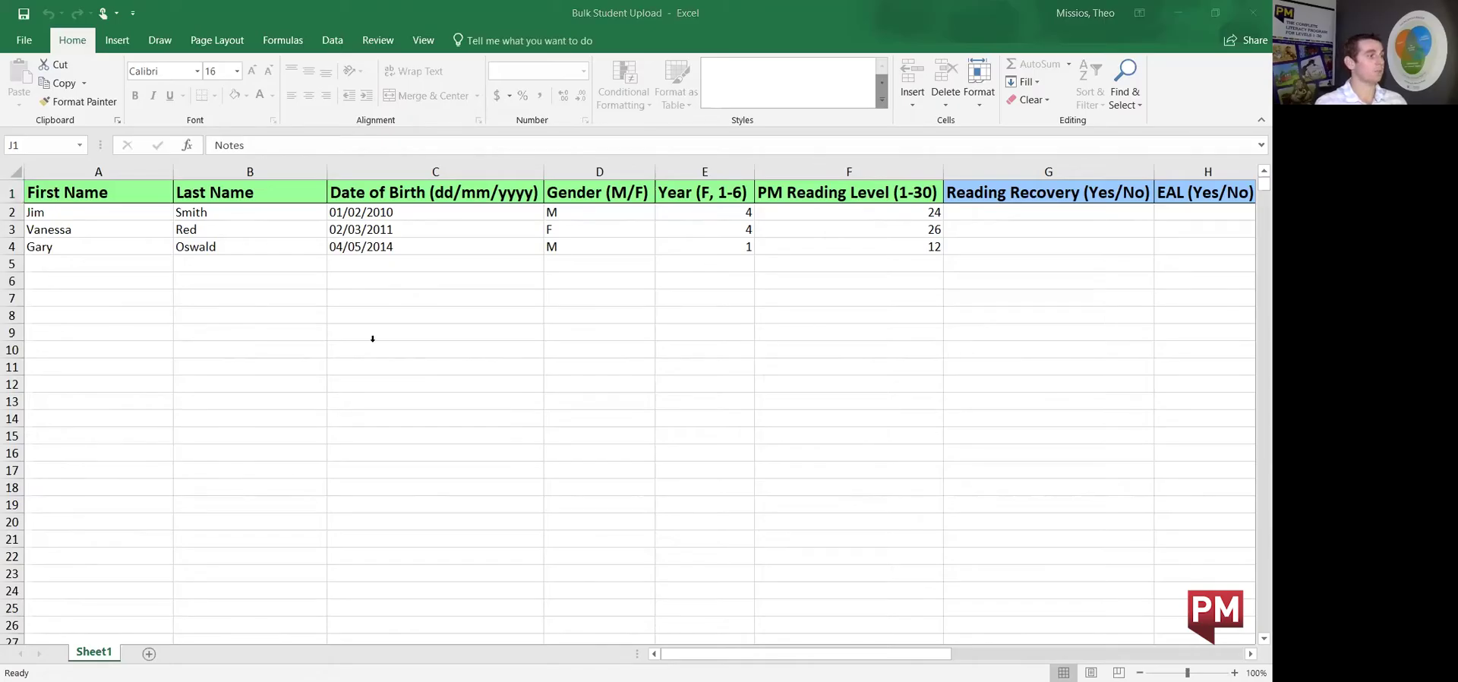
Step: Switch back to the browser, select Bulk Student Upload.xlsx from Documents as the completed file, and create the students from it
key("alt+Tab")
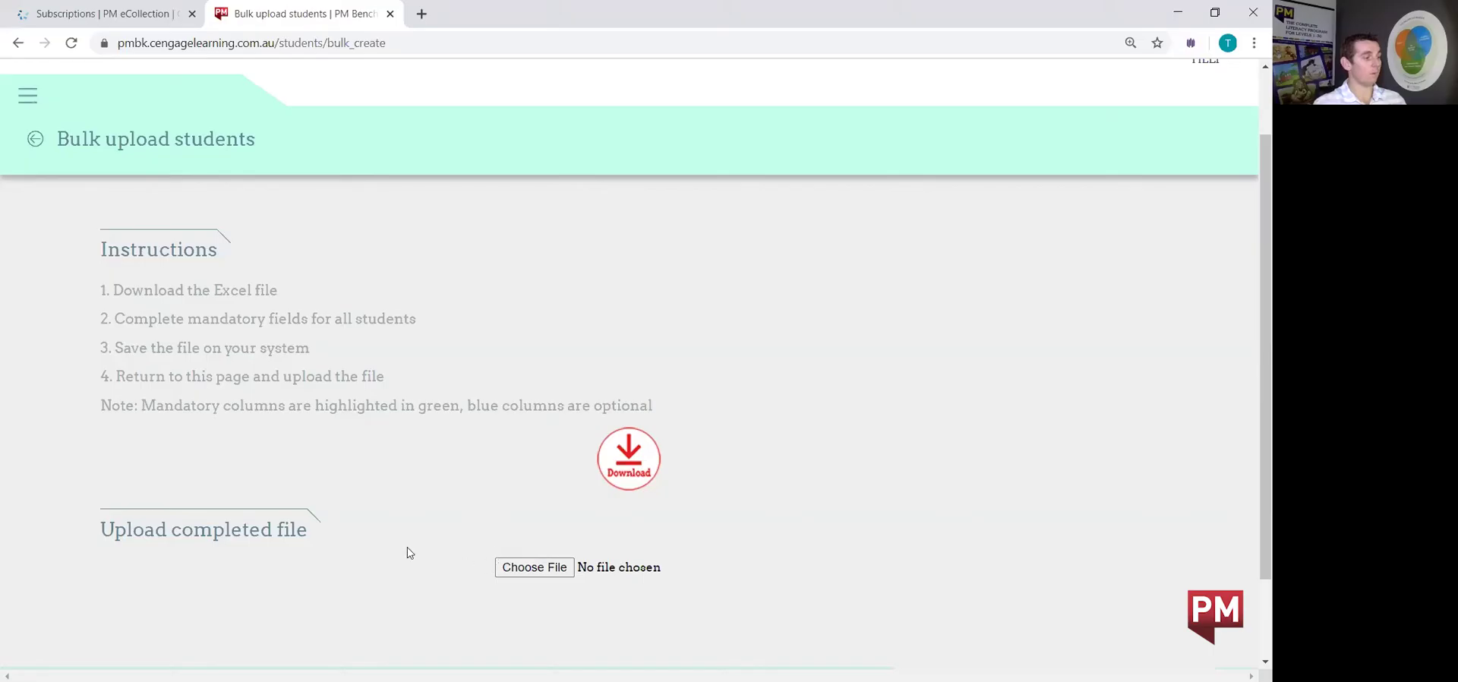
left_click(535, 568)
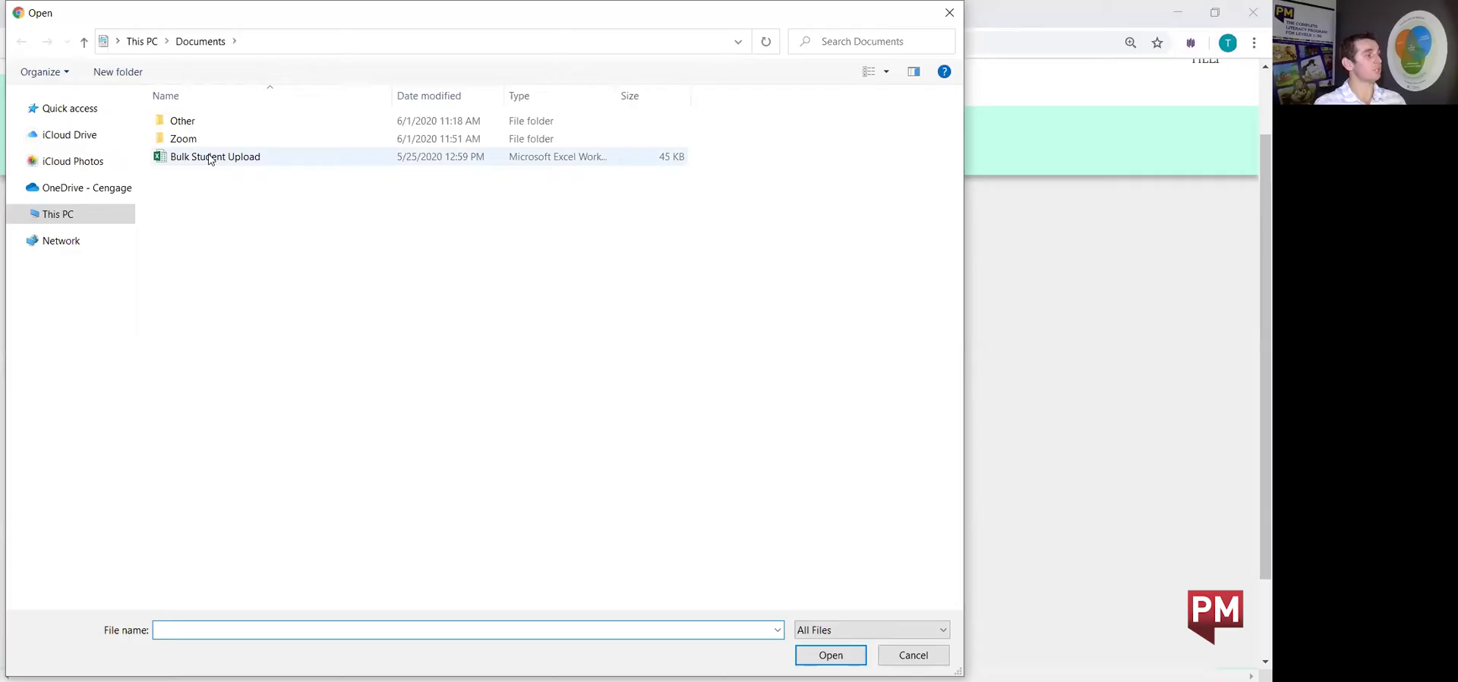
left_click(211, 158)
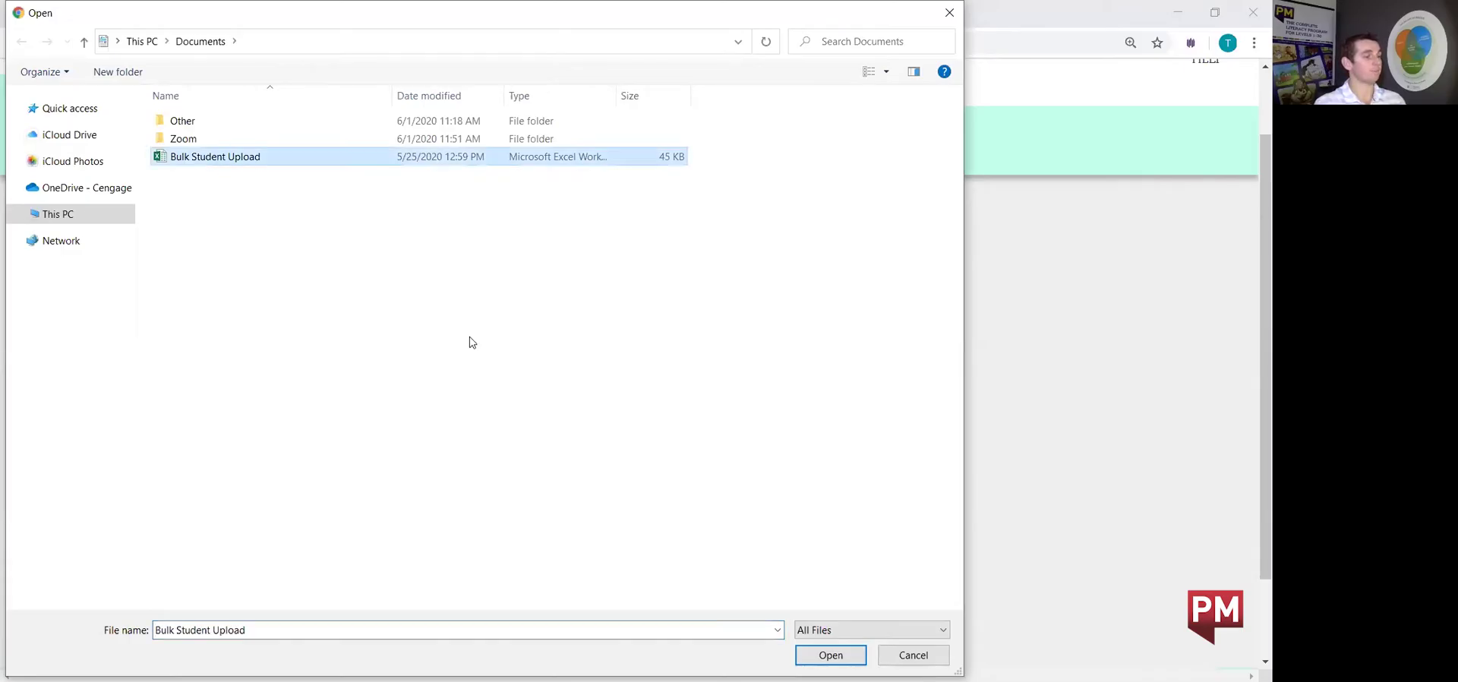
left_click(819, 658)
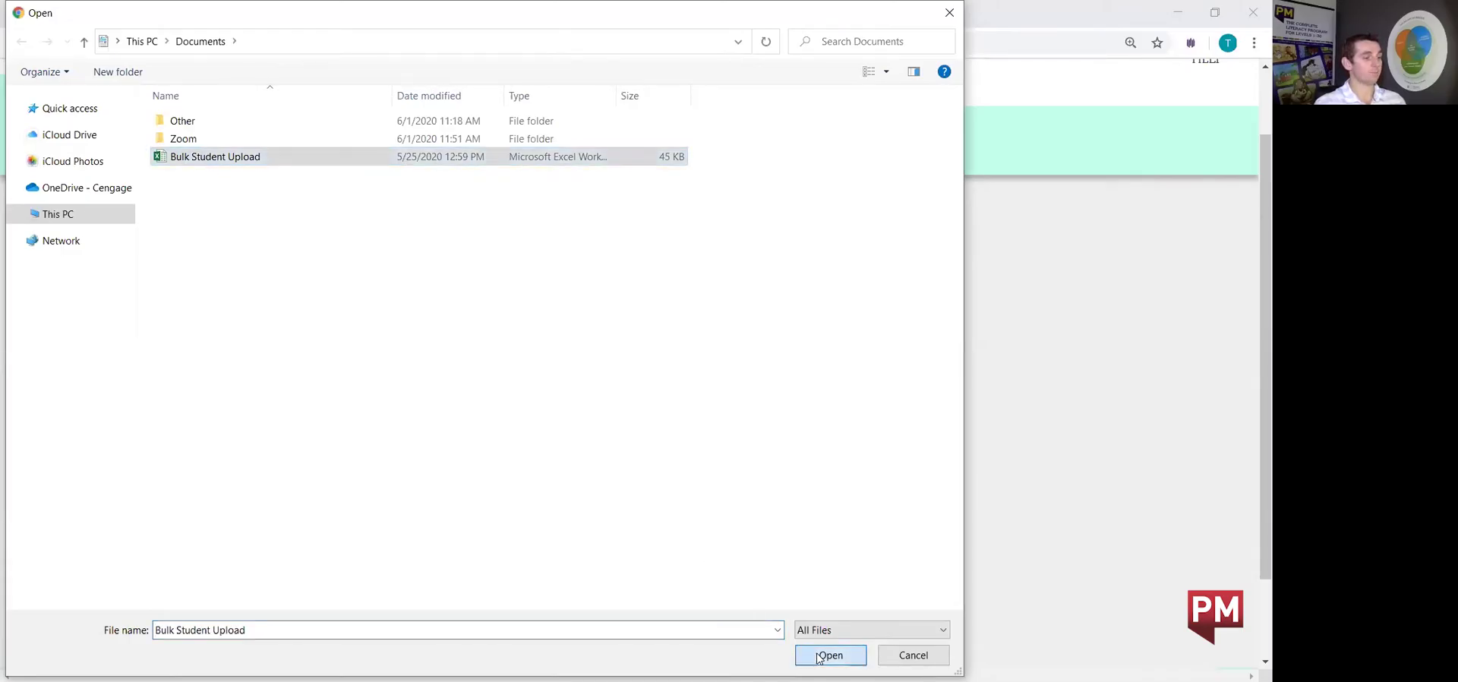
scroll(807, 601, "down", 1)
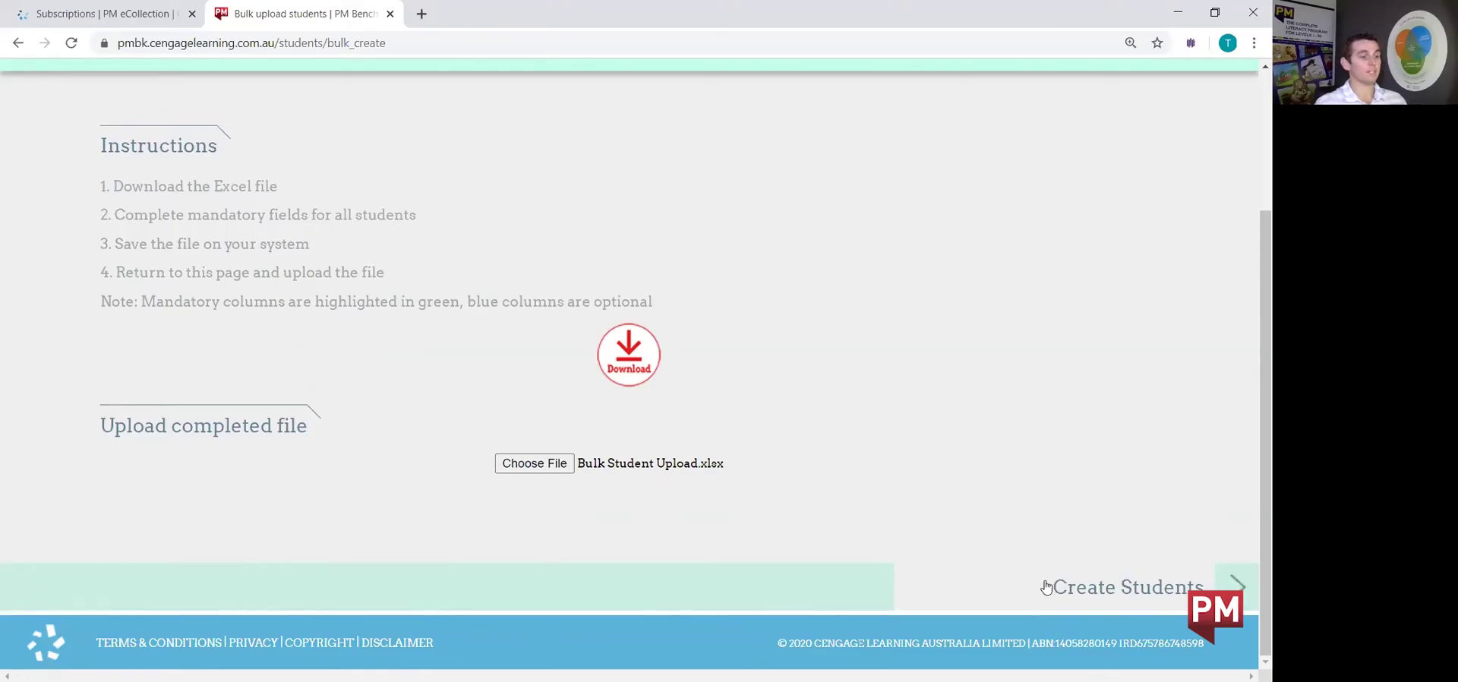
left_click(1130, 594)
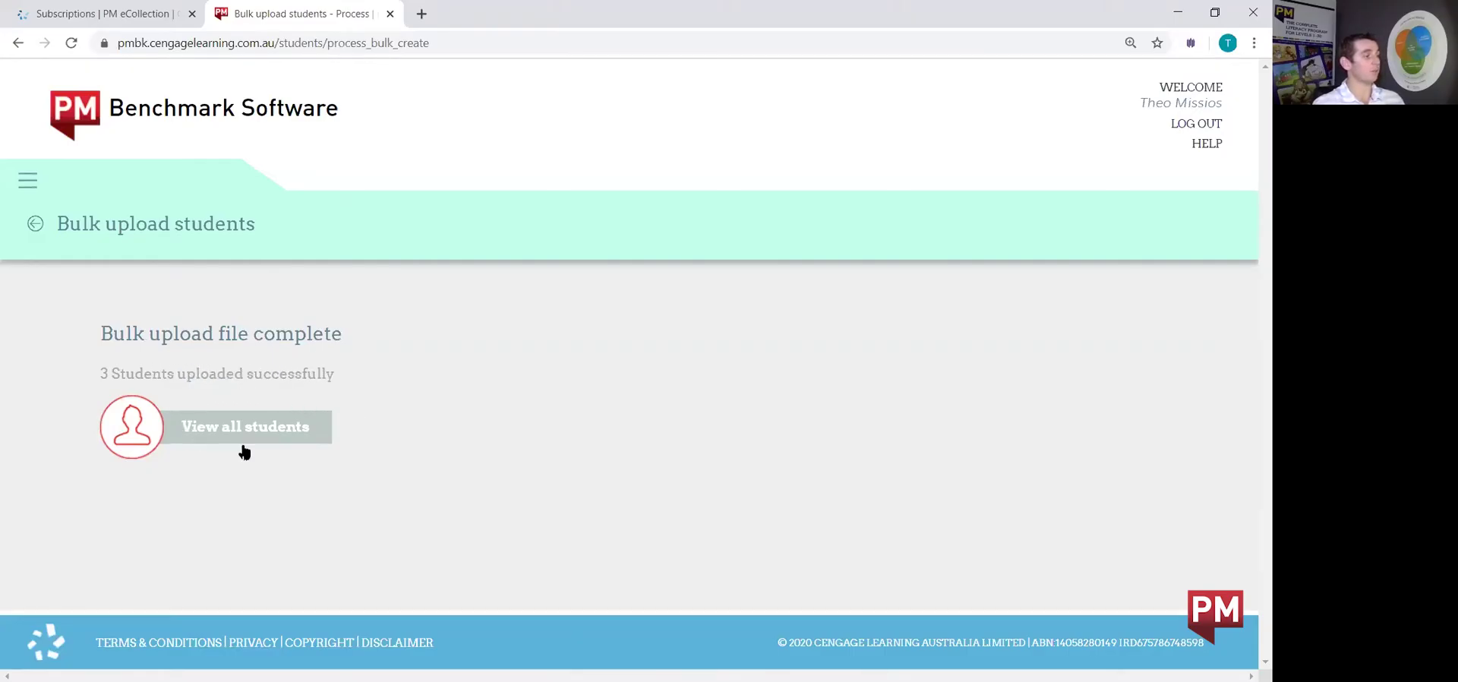
Step: View all students, search the list for one uploaded student by first name, and clear the search
left_click(221, 424)
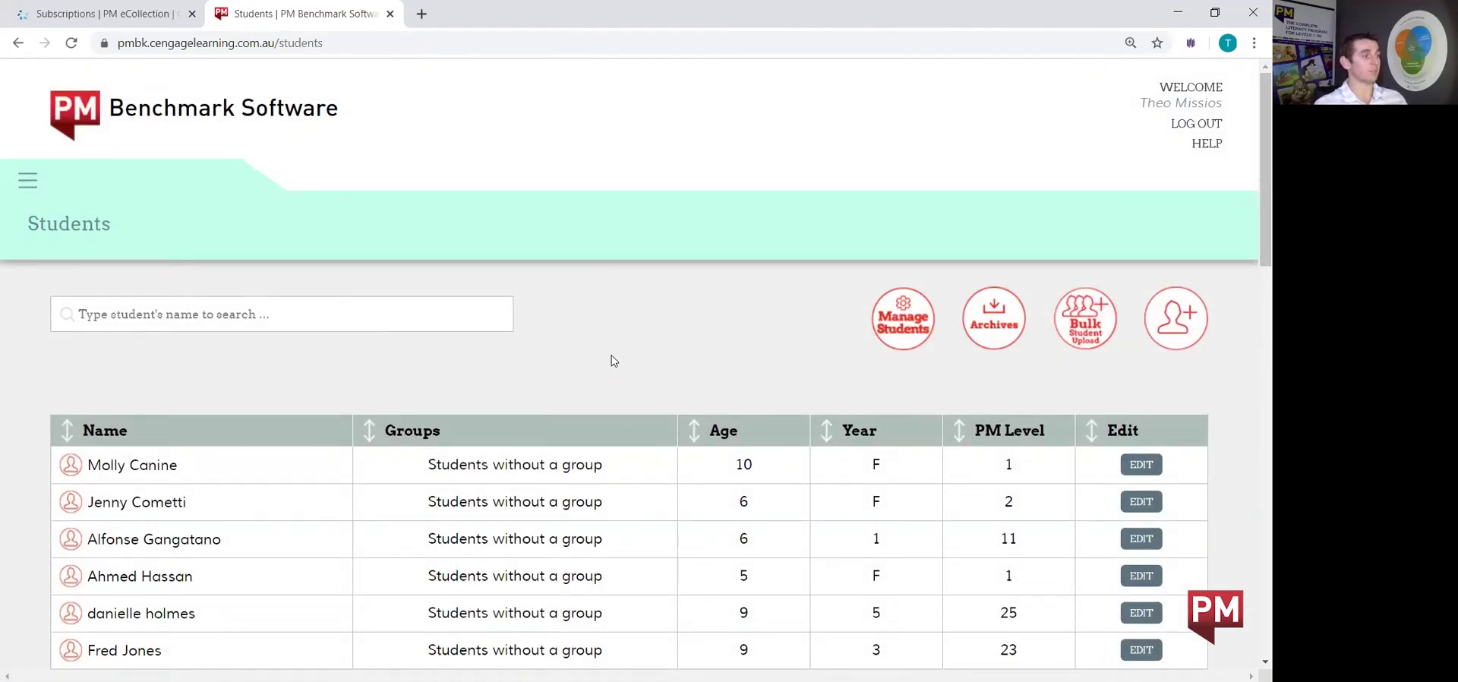
left_click(269, 315)
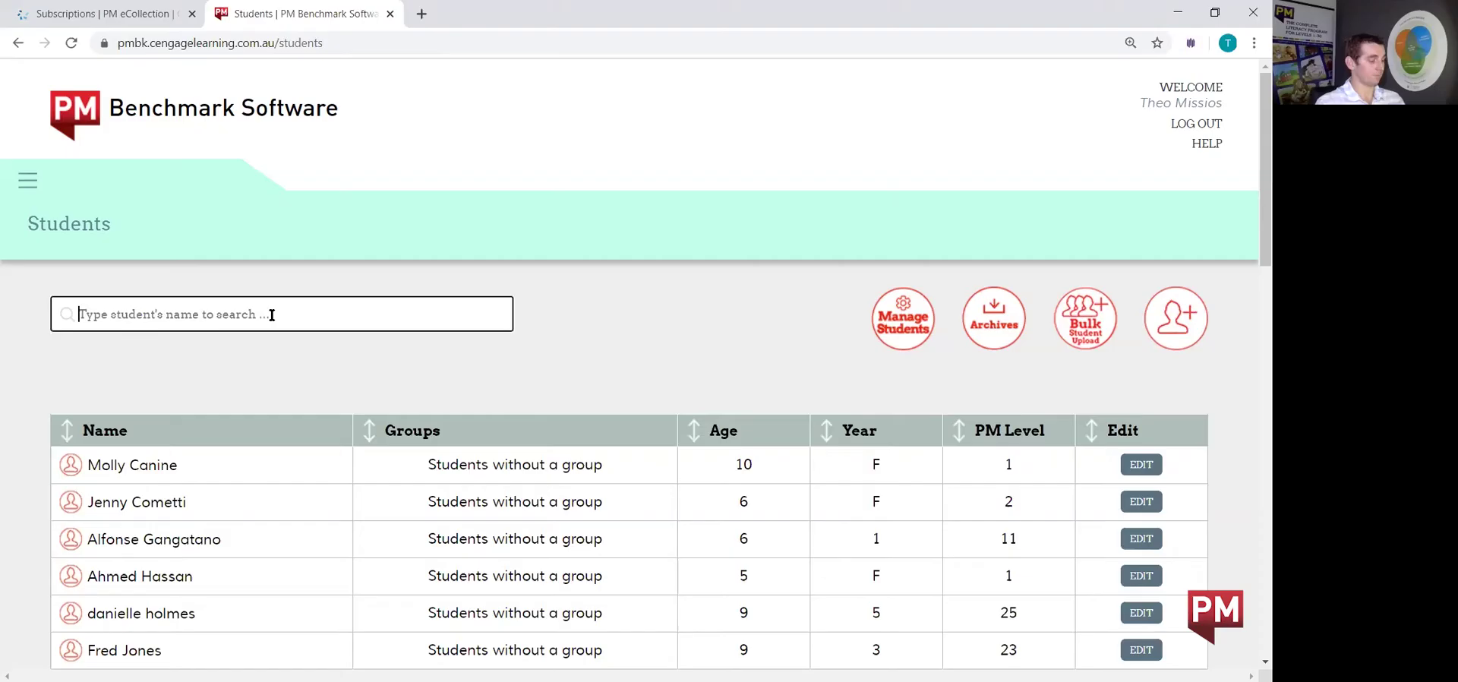
type("vane")
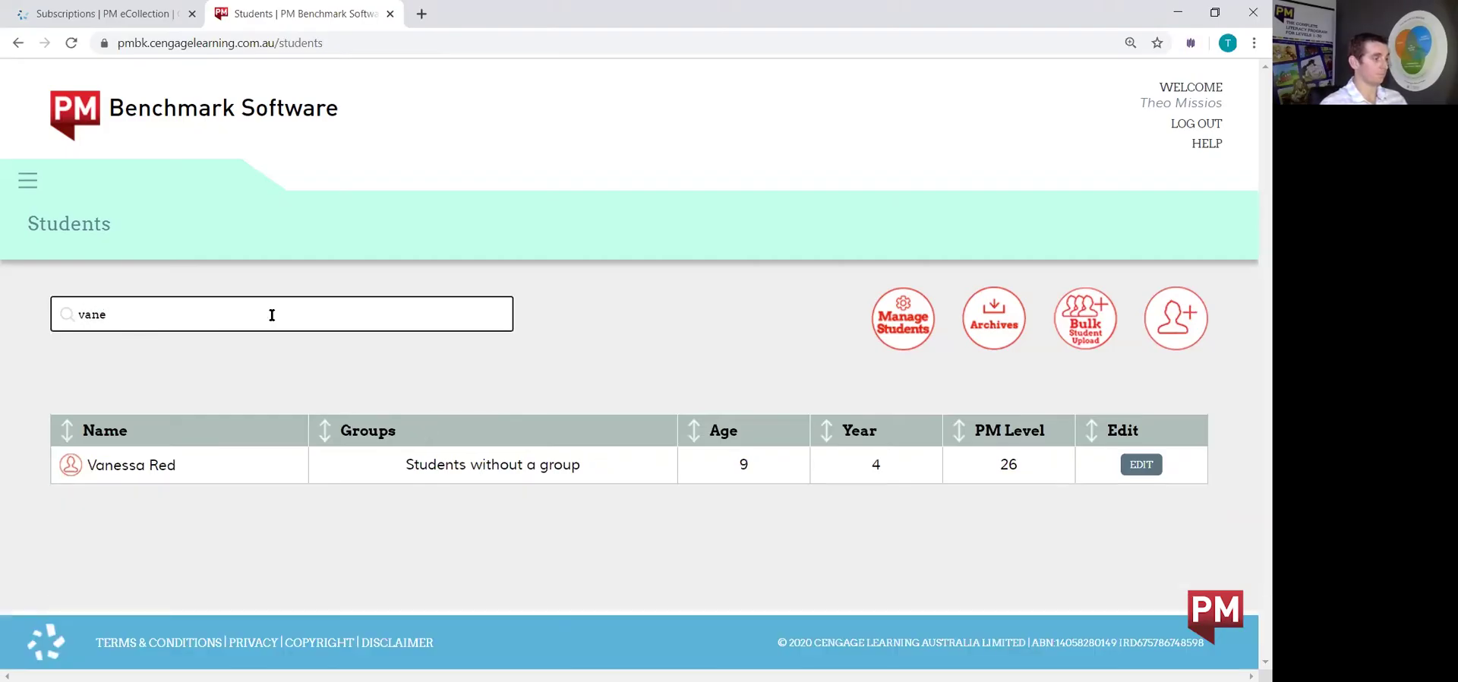
type("ssa")
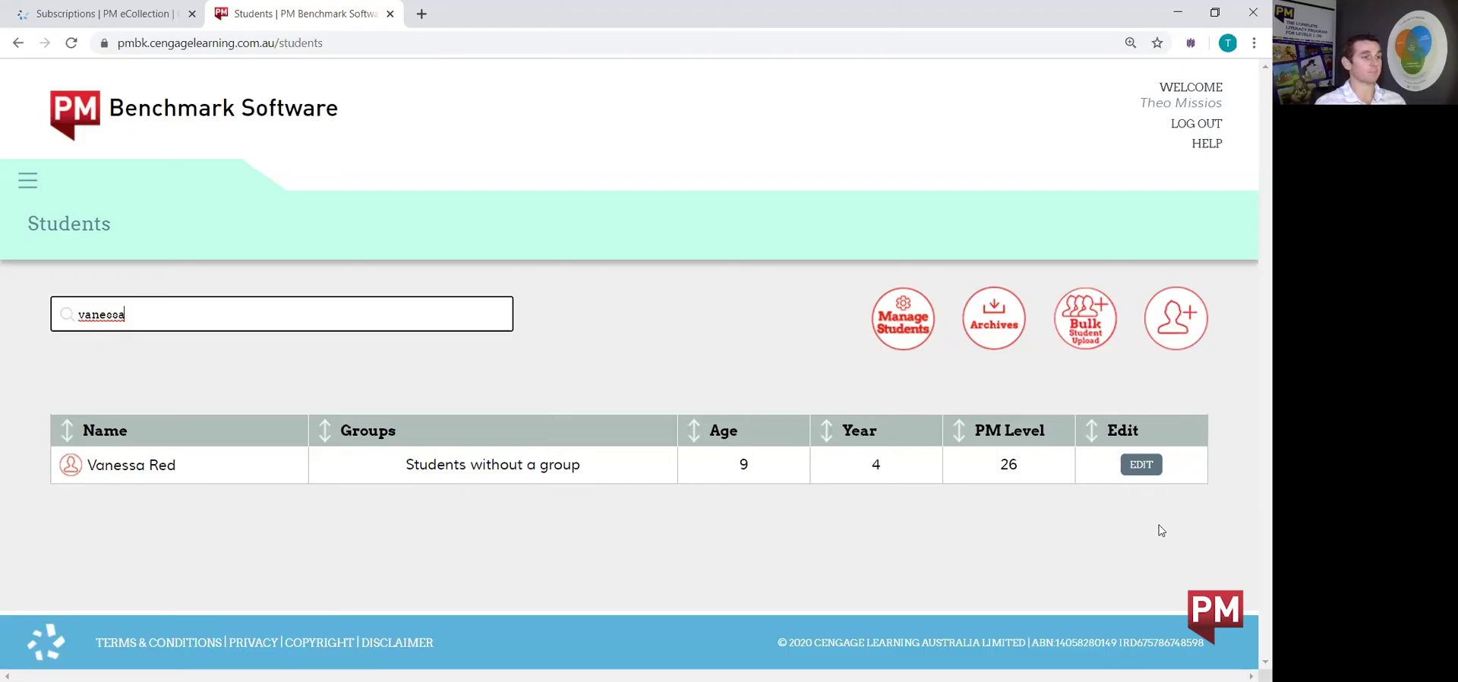
left_click_drag(154, 314, 26, 322)
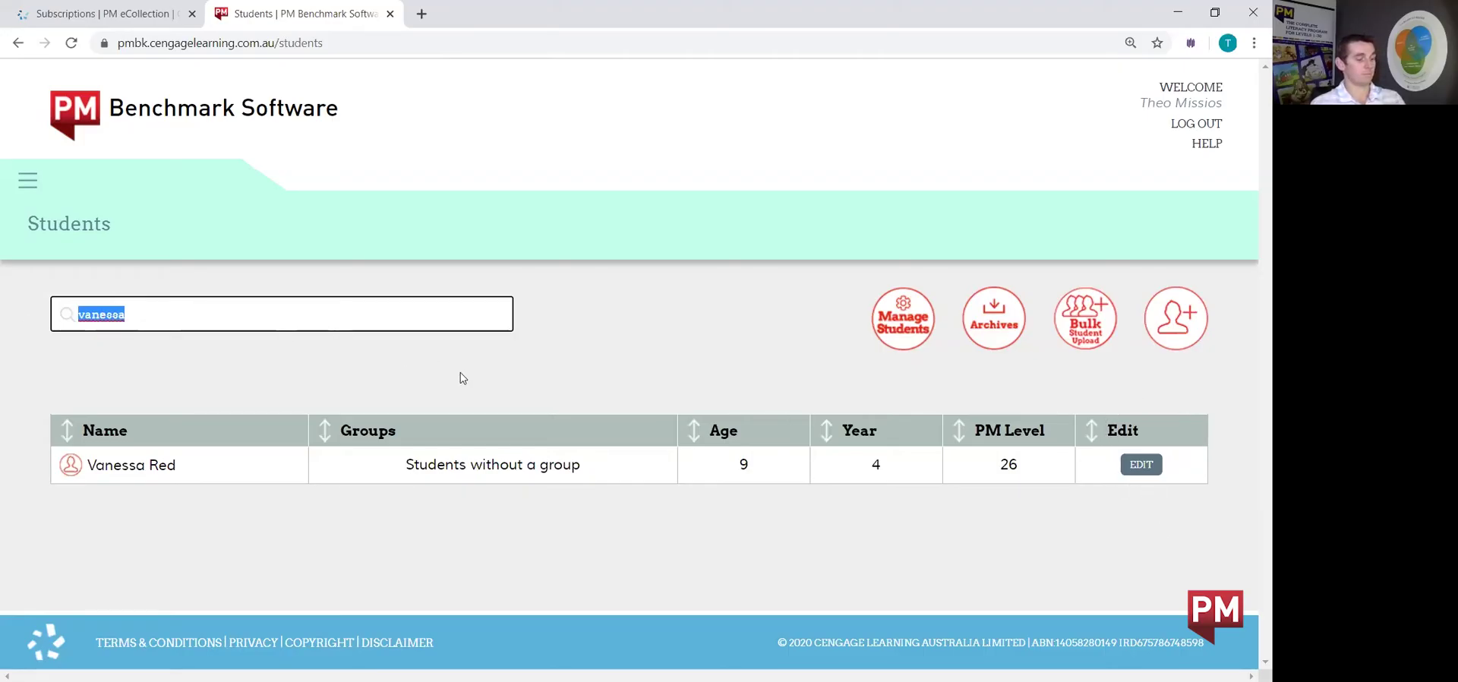
key("BackSpace")
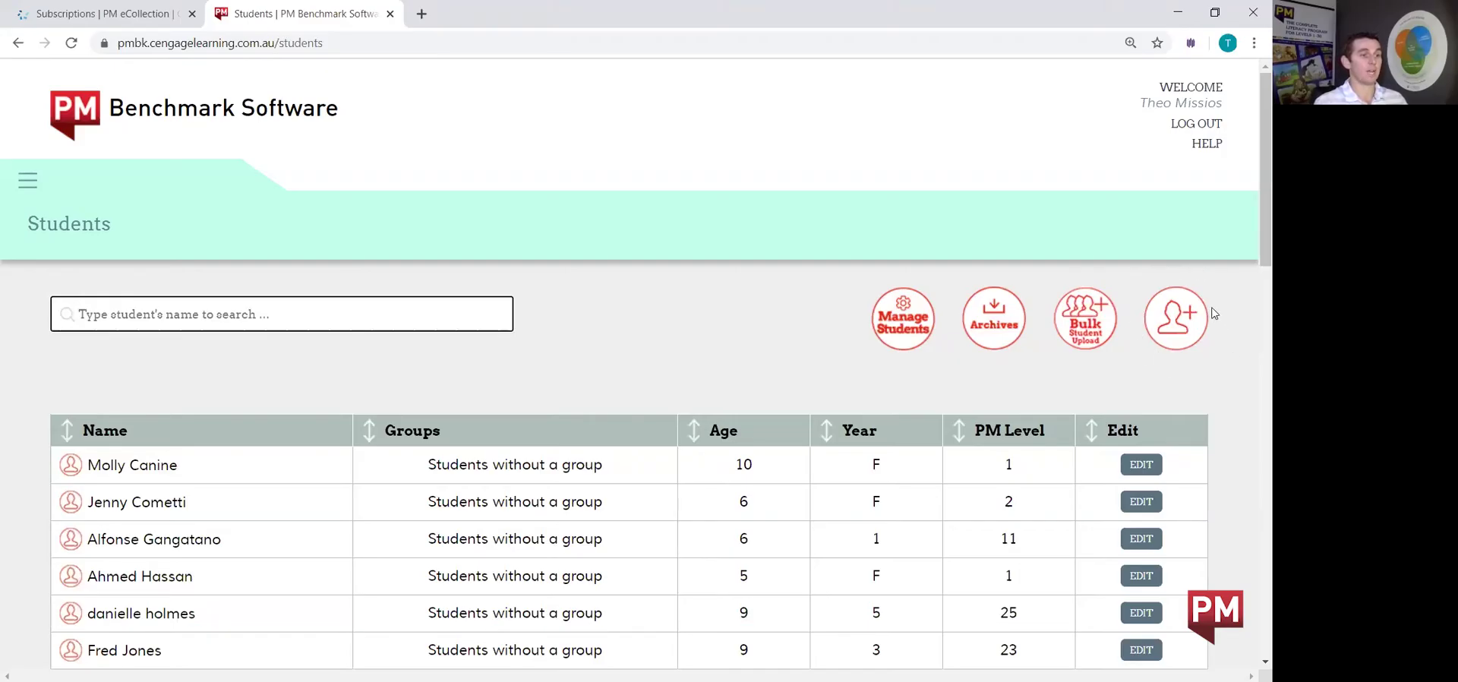
Step: Start a new individual student record and enter the student's first name, last name and date of birth
left_click(1177, 334)
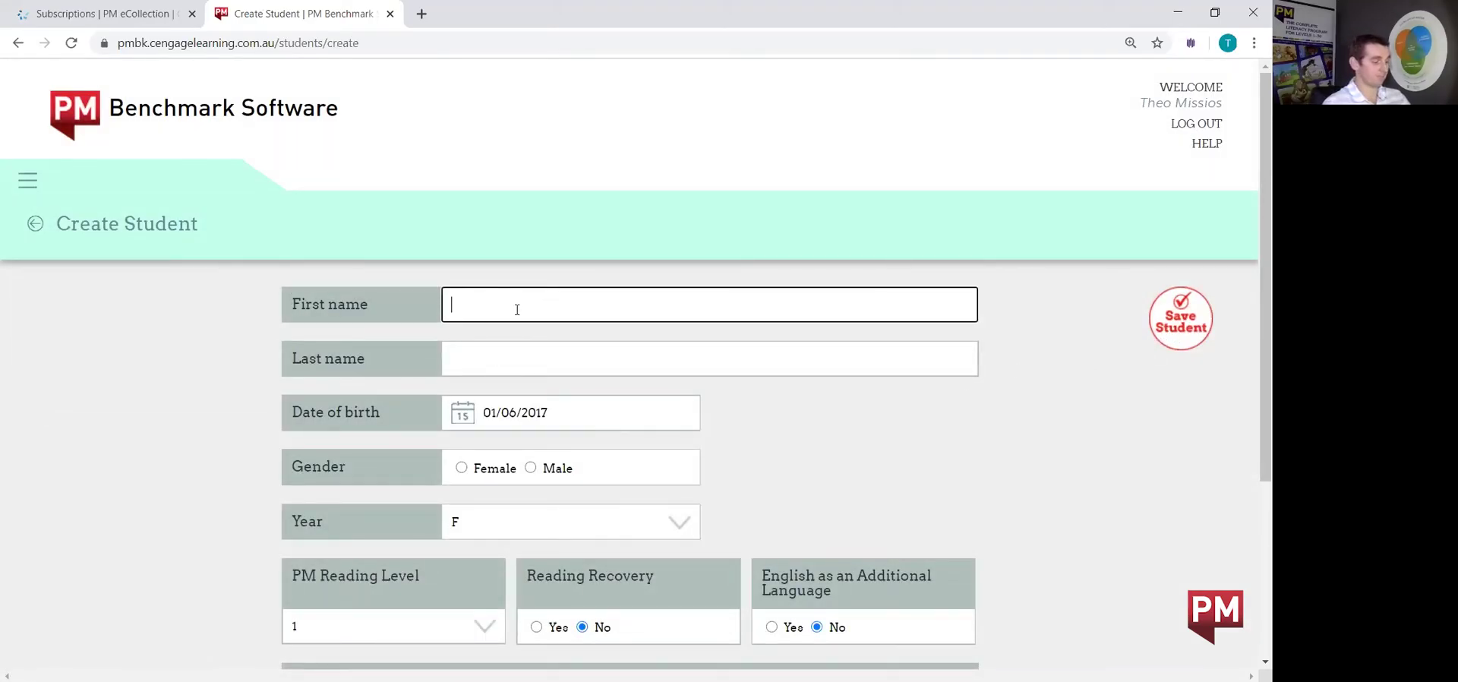
type("Tom")
key("Tab")
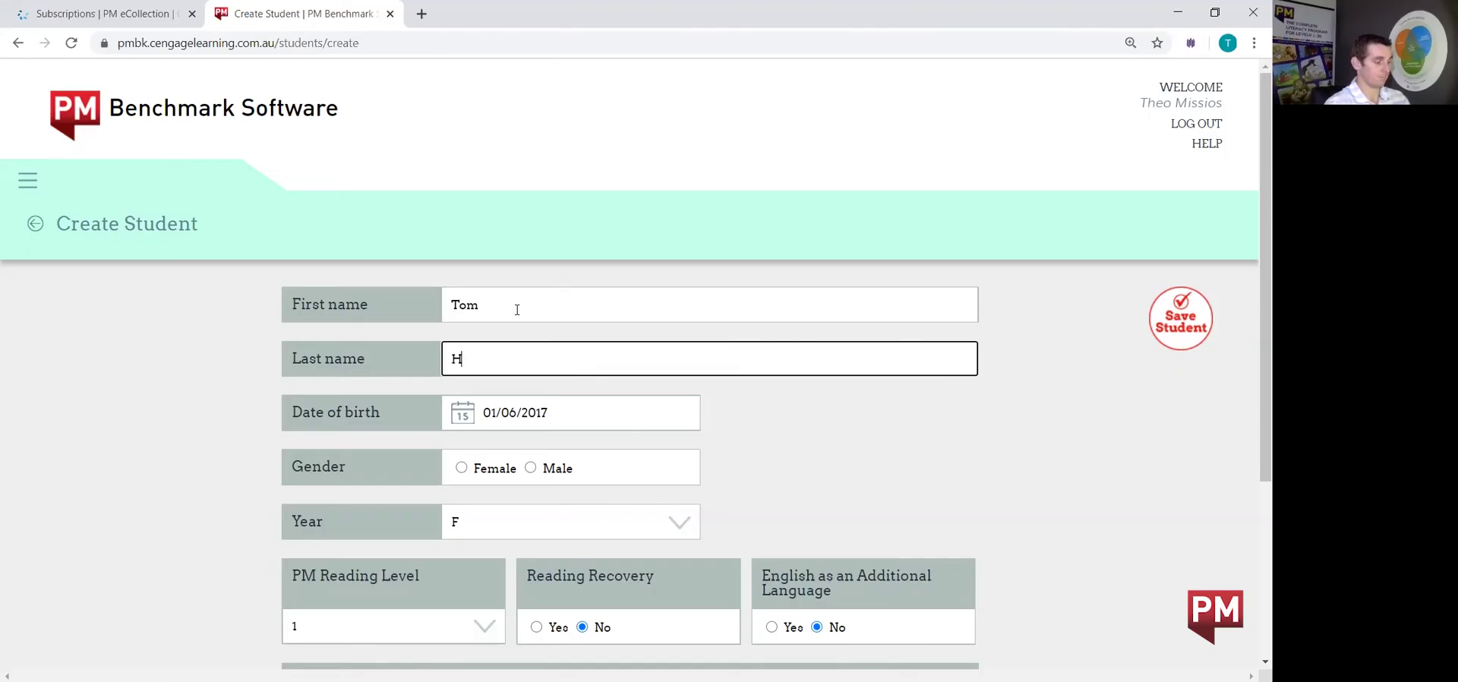
type("anks")
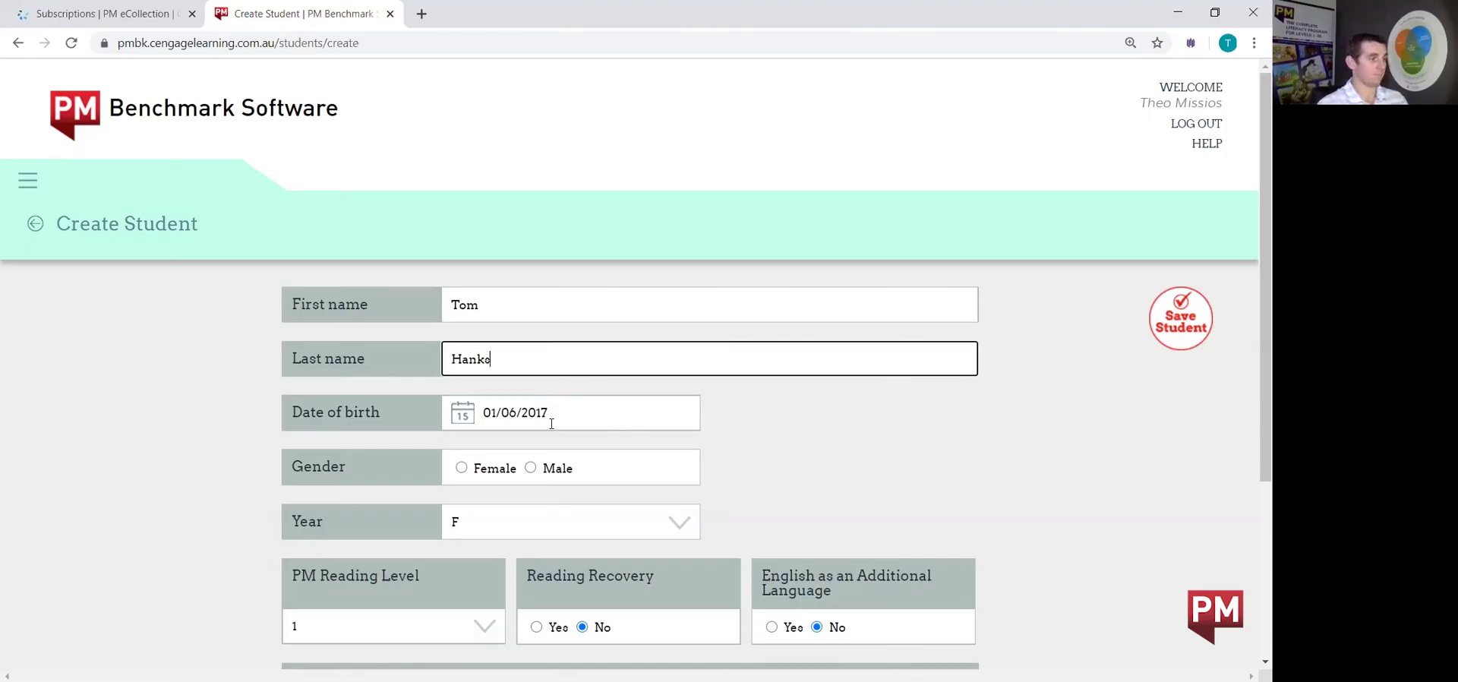
left_click(552, 424)
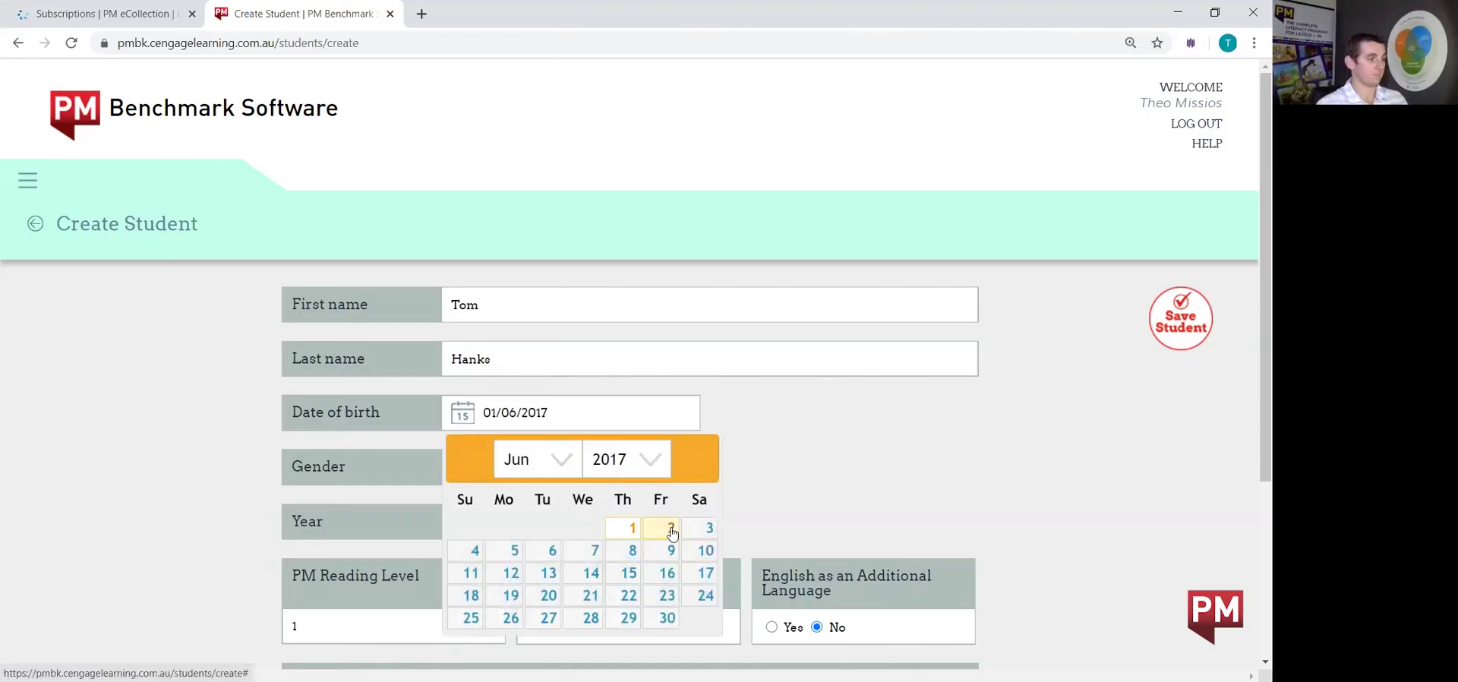
left_click(672, 530)
Step: Set the new student's gender to Male, year to F and PM reading level to 1
scroll(483, 447, "down", 1)
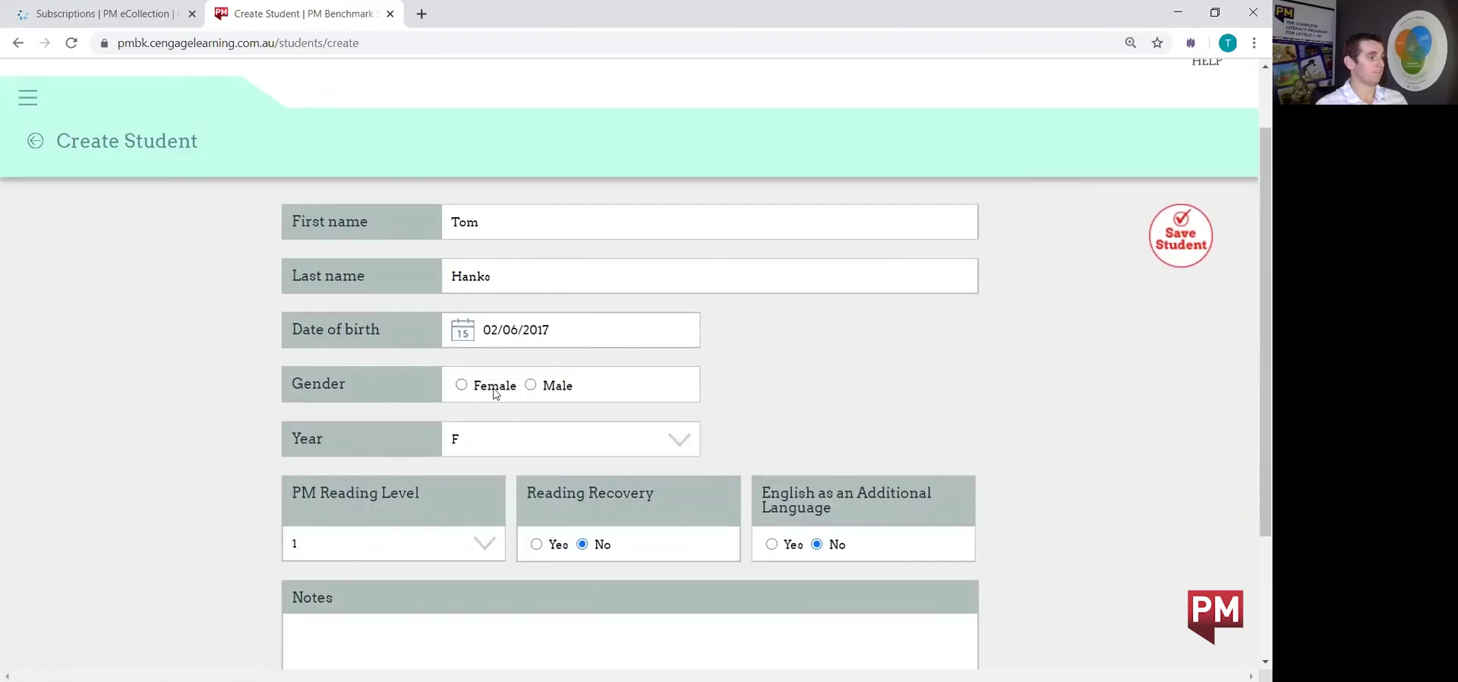
left_click(530, 385)
scroll(587, 417, "down", 1)
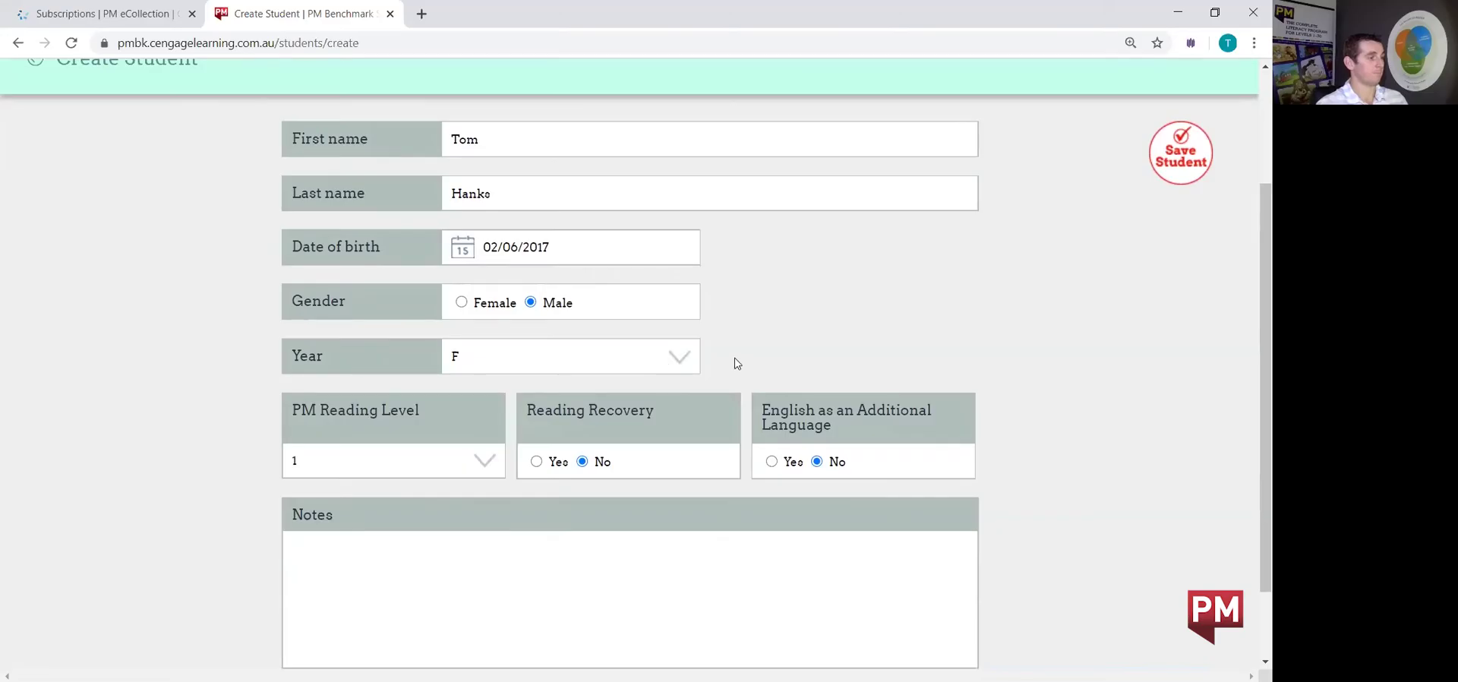
scroll(682, 357, "down", 1)
left_click(668, 277)
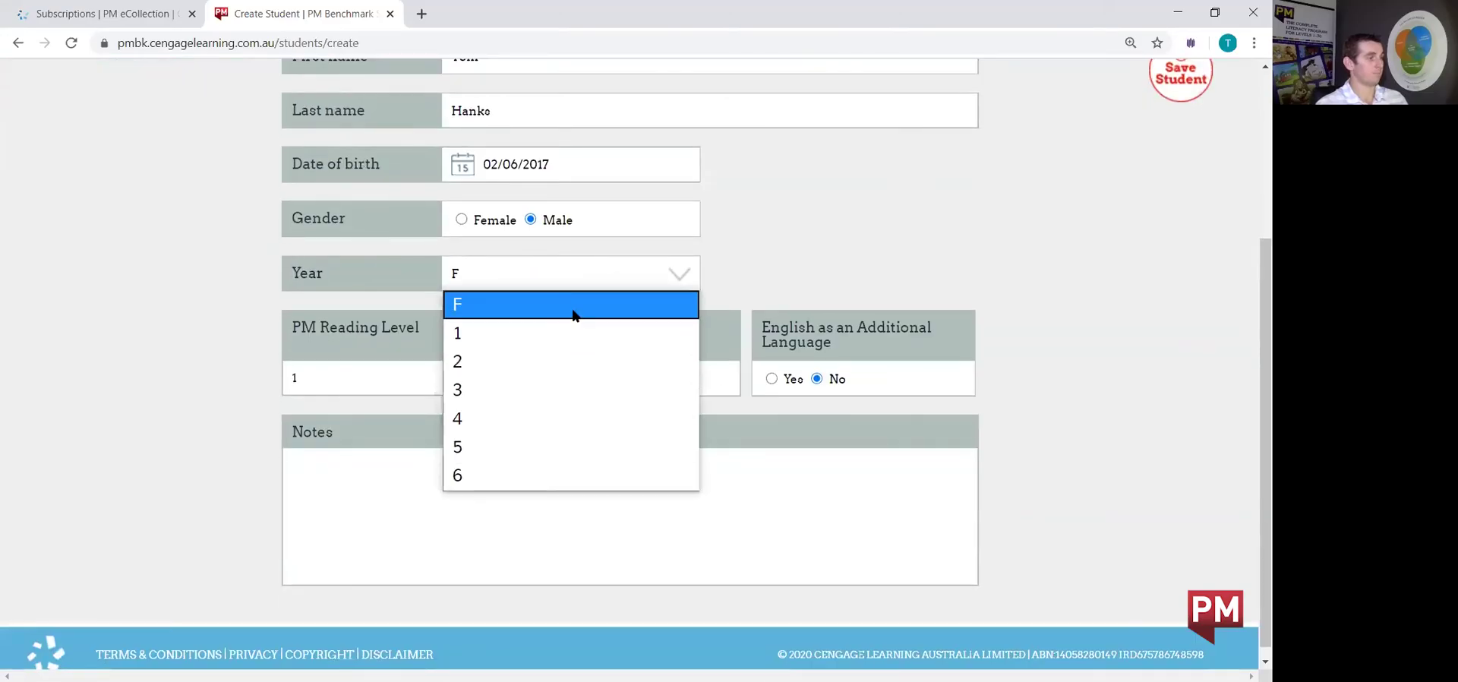
left_click(572, 308)
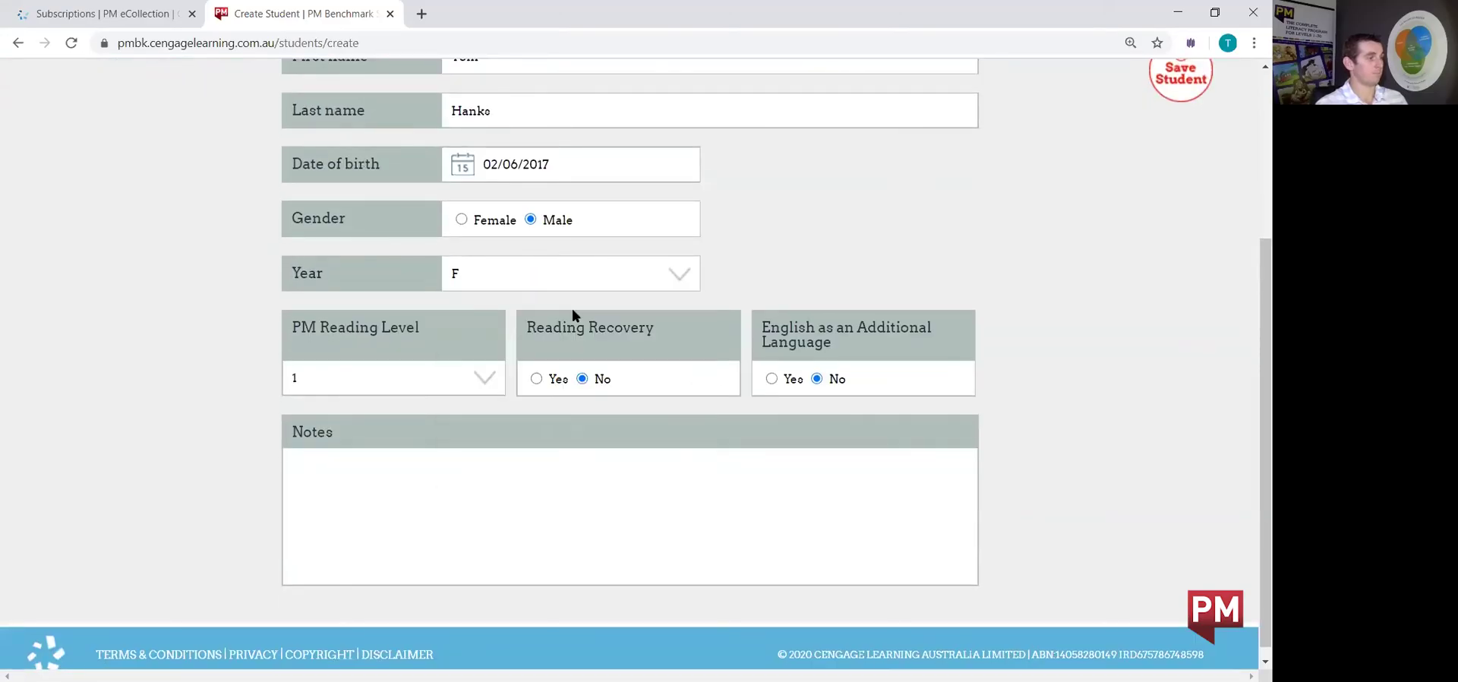
left_click(499, 379)
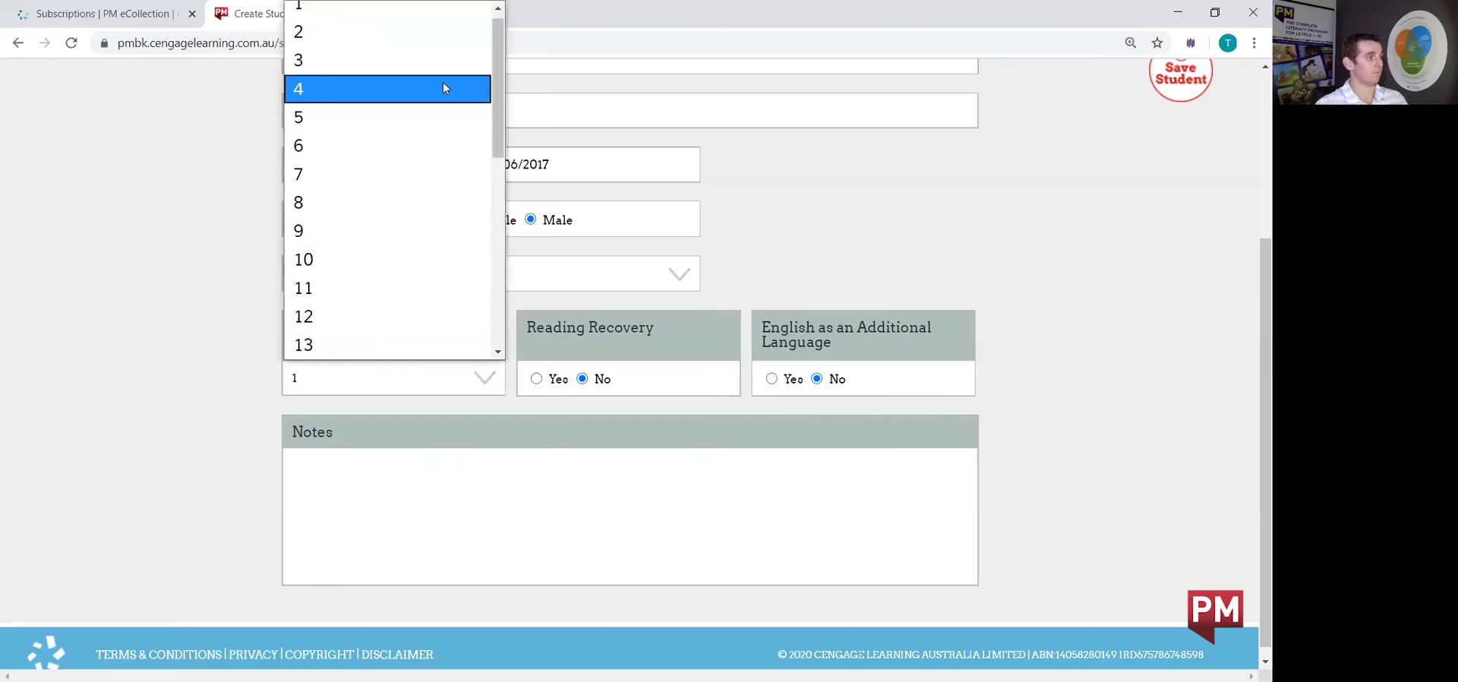
key("Up")
key("Return")
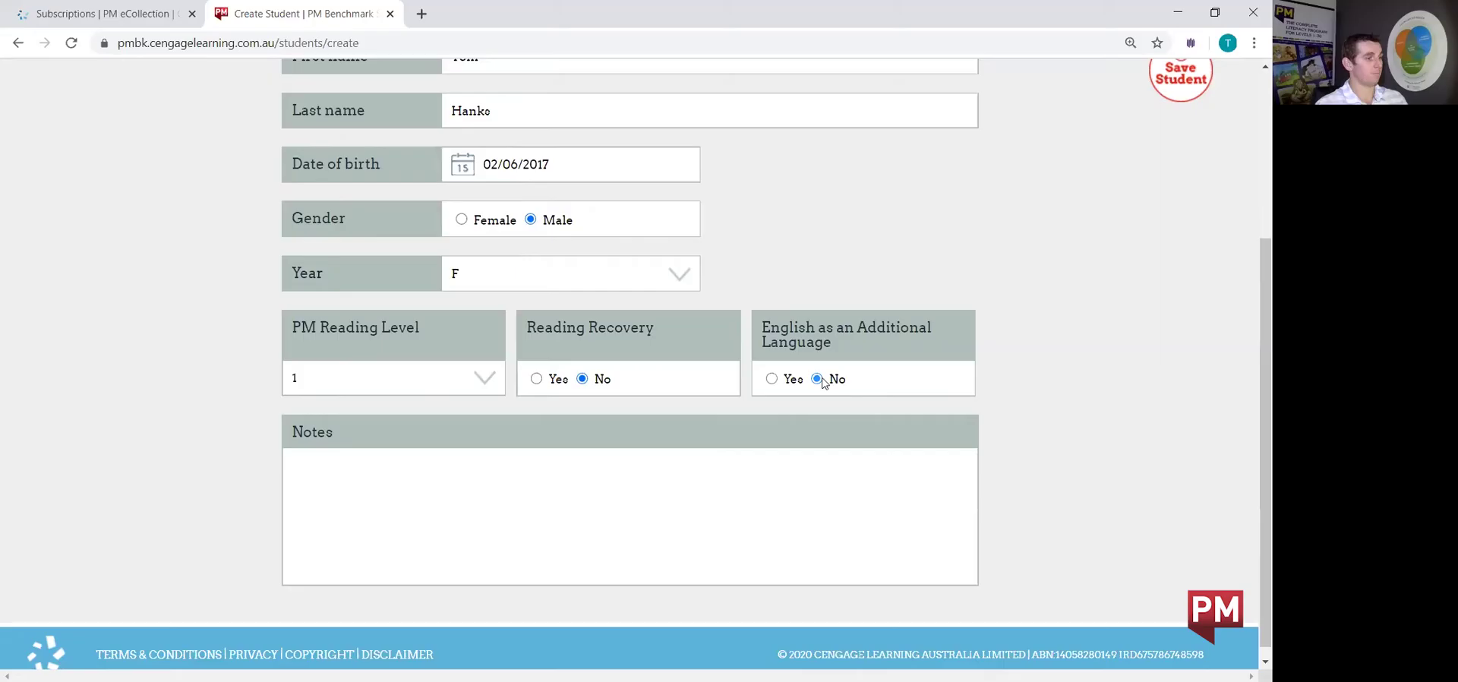
Step: Add a note saying the student is new to our school, and save the new student record
left_click(560, 455)
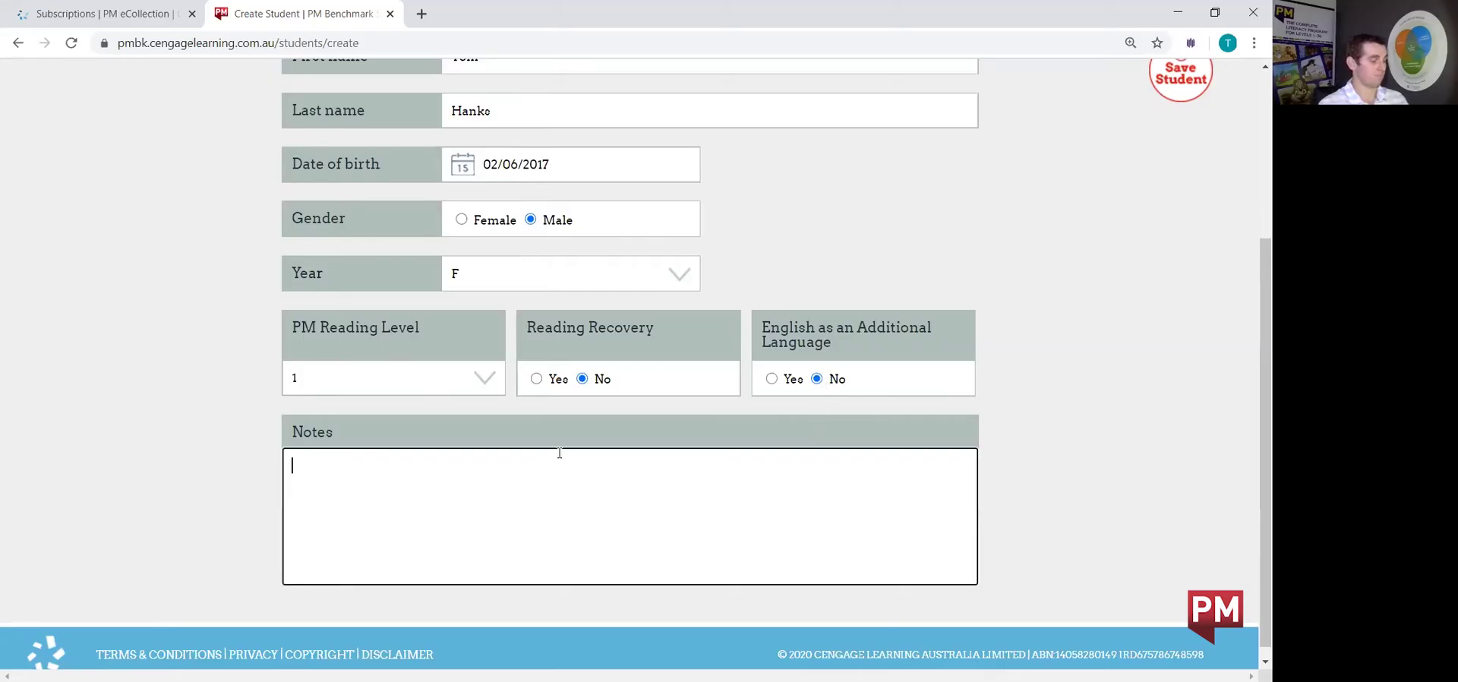
type("Tom is a")
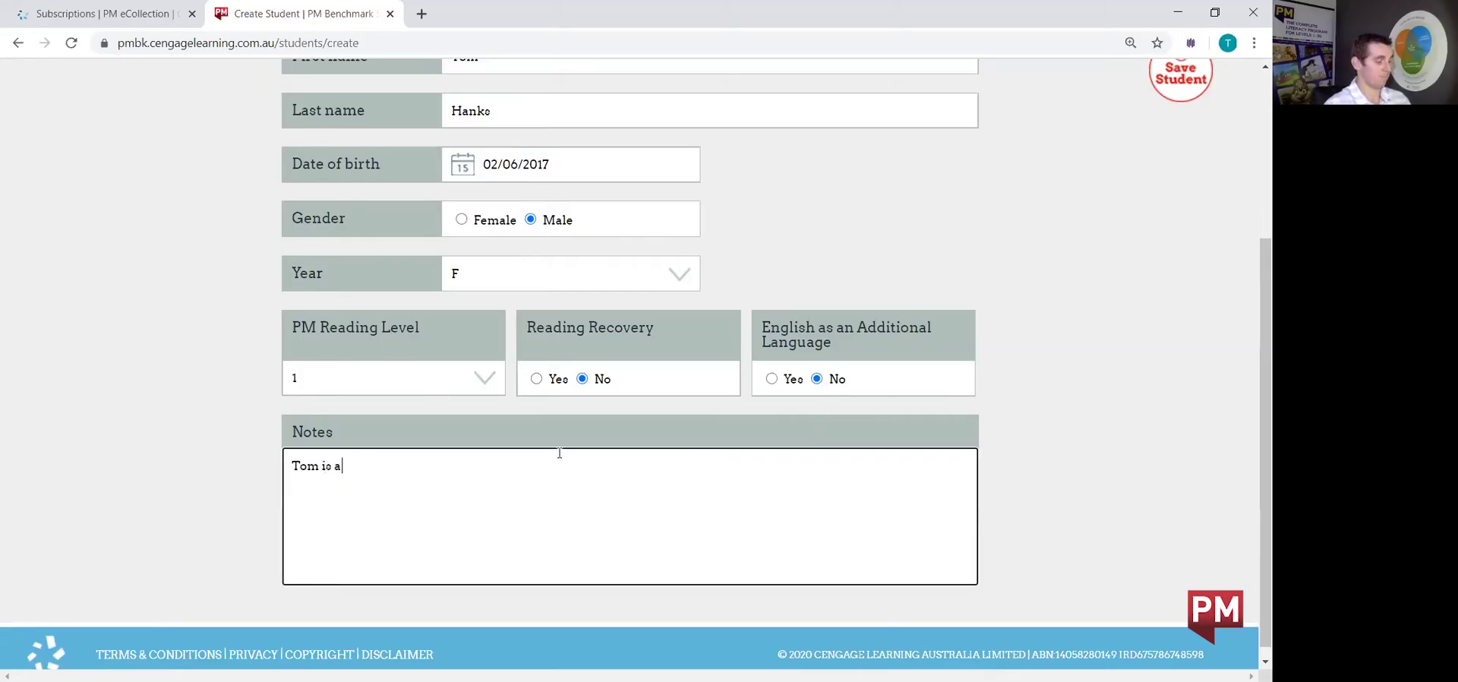
type(" new student")
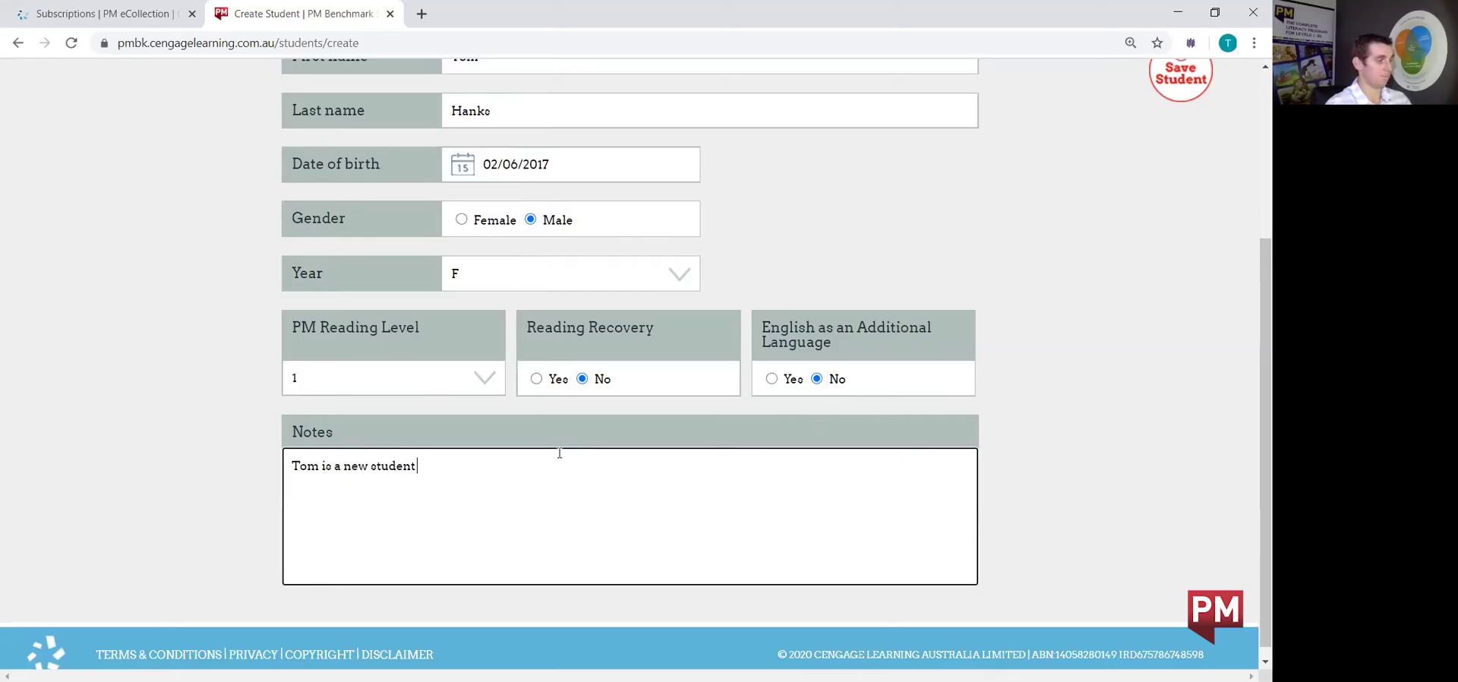
type(" to our school")
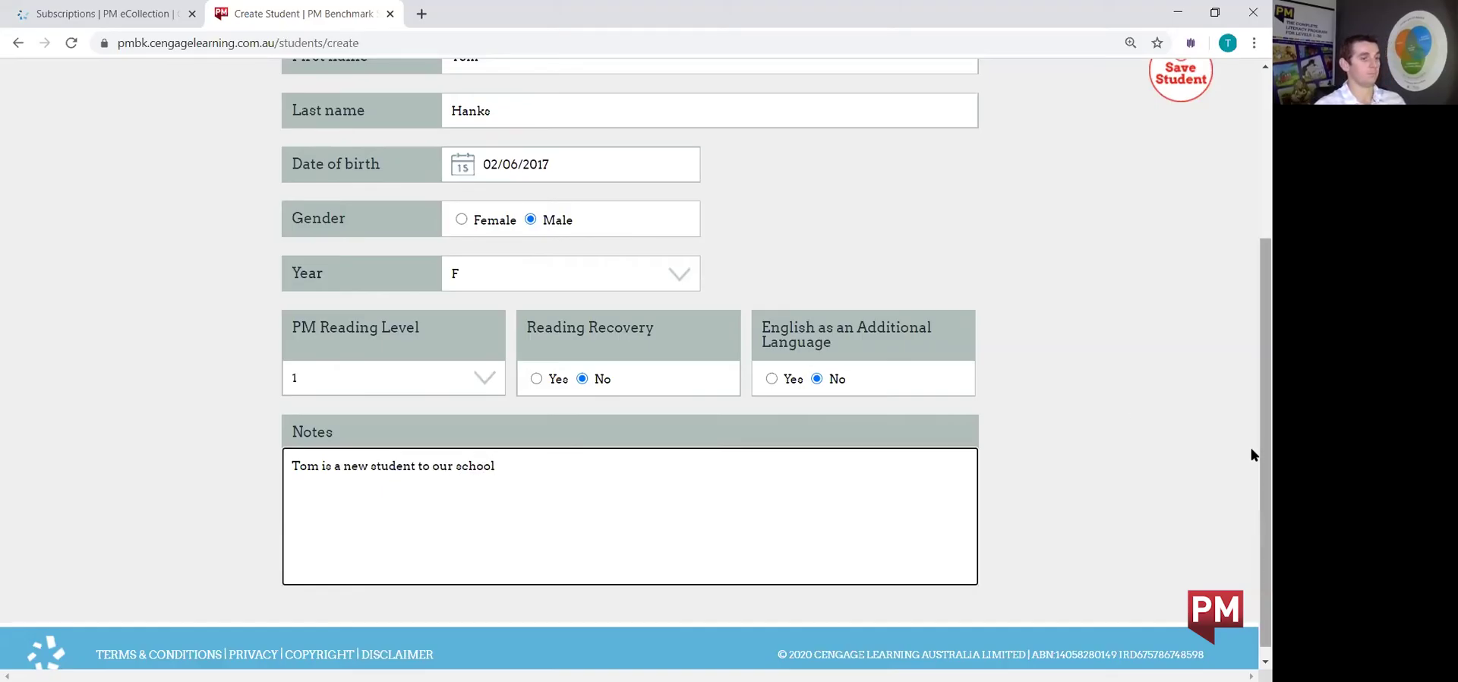
scroll(1251, 448, "up", 3)
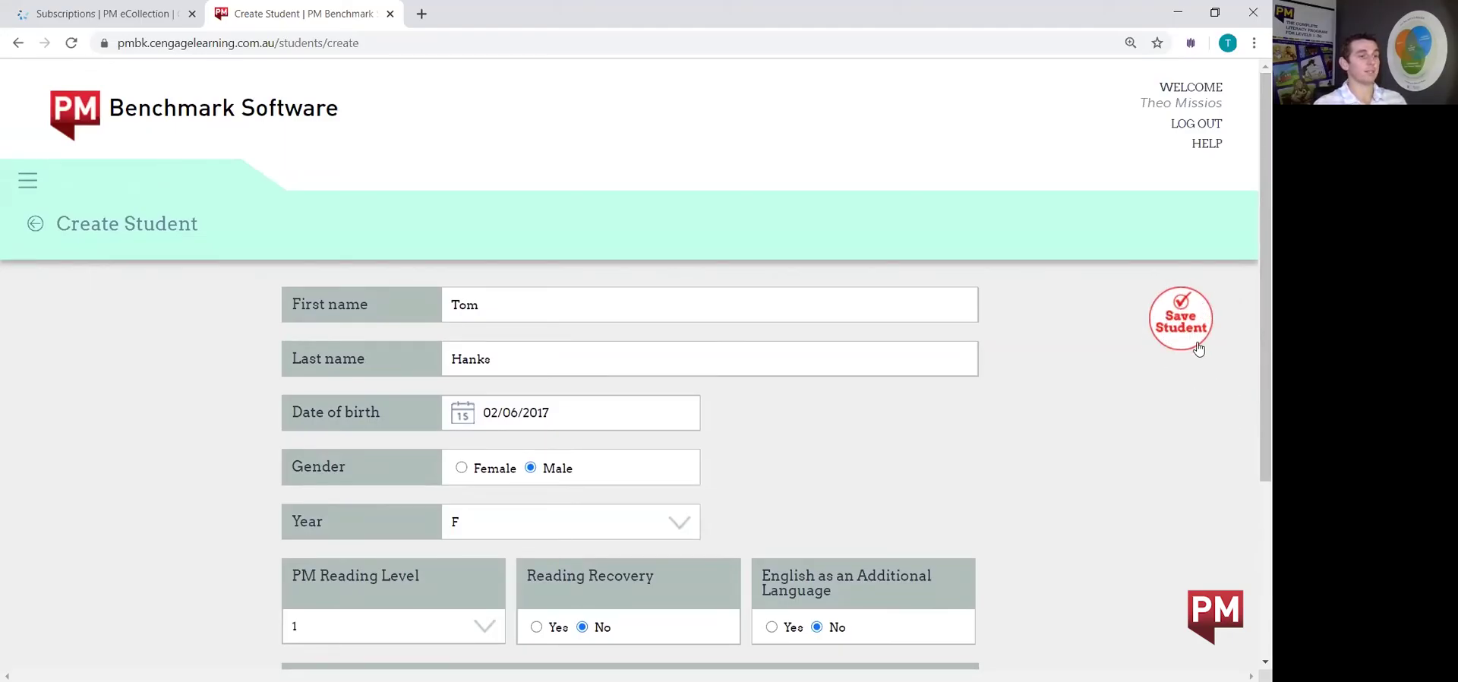
left_click(1174, 319)
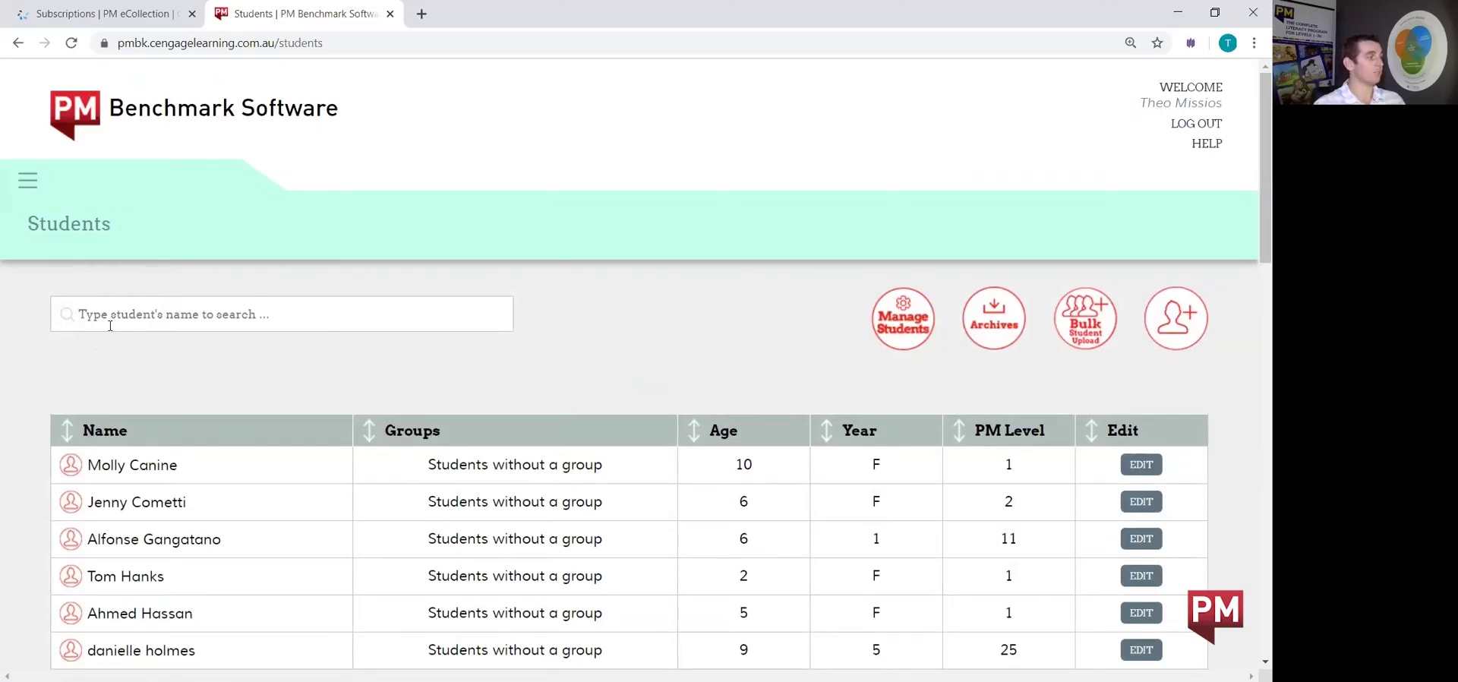
Step: Search the student list for the newly saved student by first name, and clear the search
left_click(139, 312)
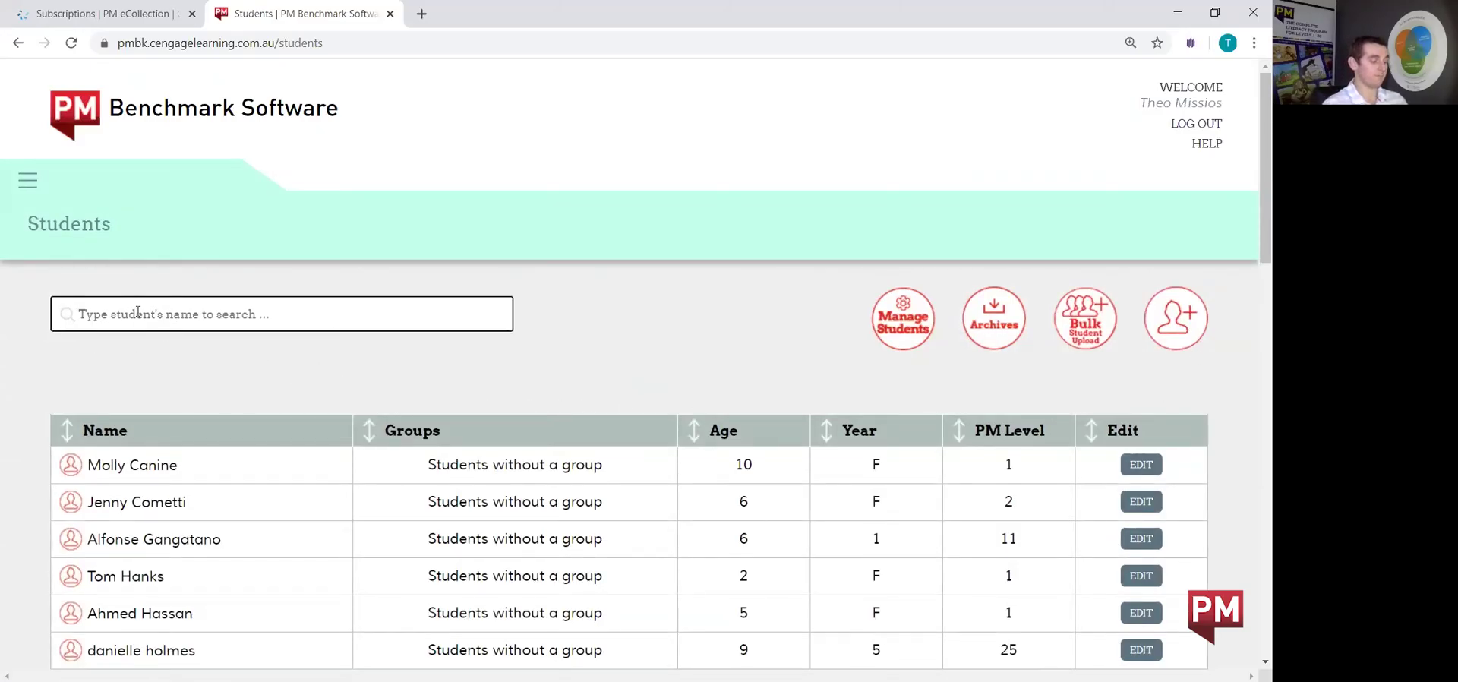
type("tom")
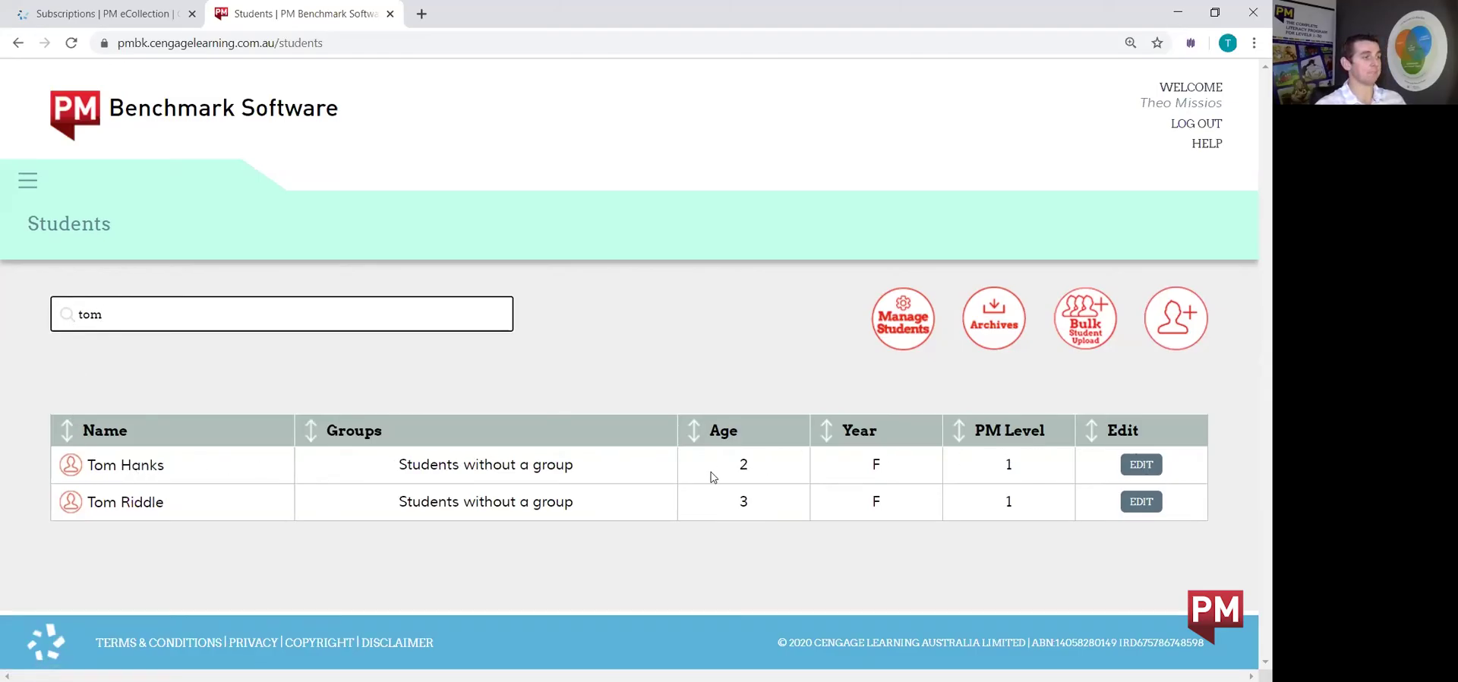
left_click_drag(106, 314, 13, 299)
key("BackSpace")
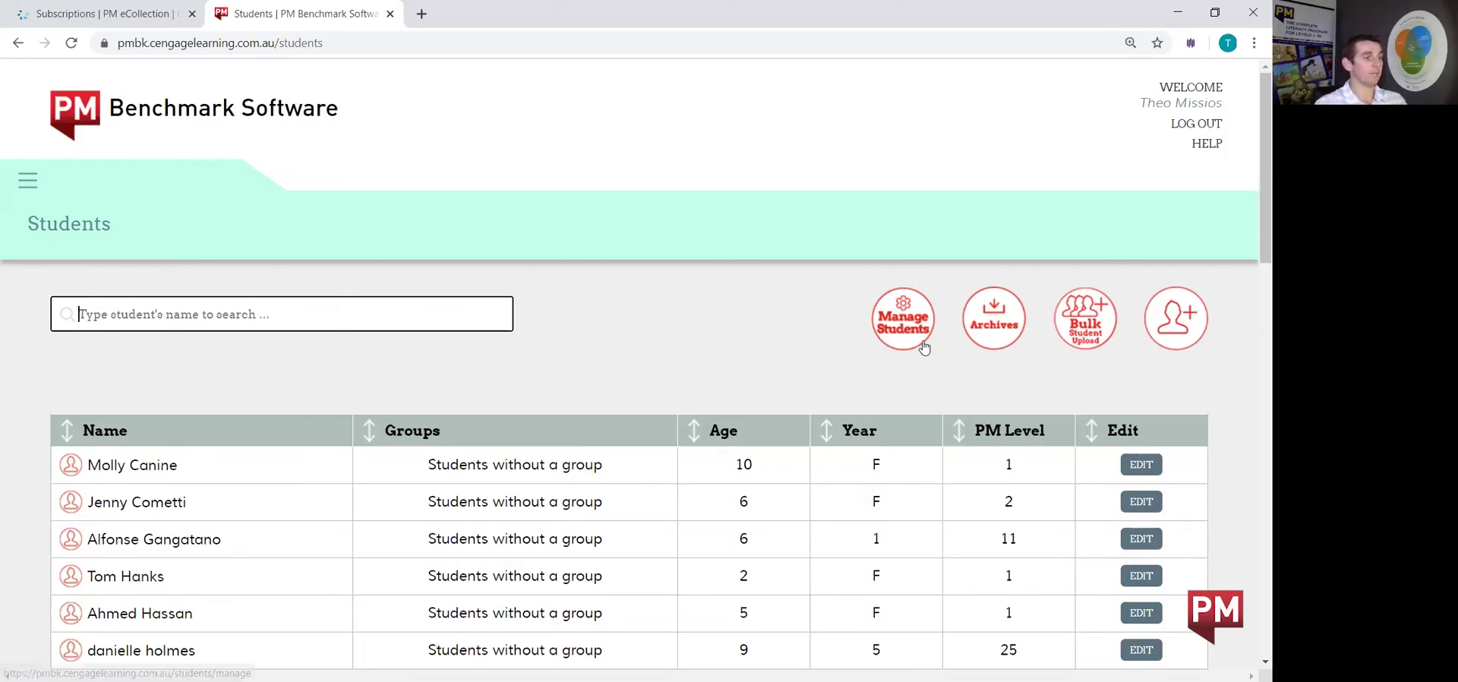
Step: In student management, select the 3-year-old year F student who shares the new student's first name and delete that student, approving the deletion
left_click(898, 327)
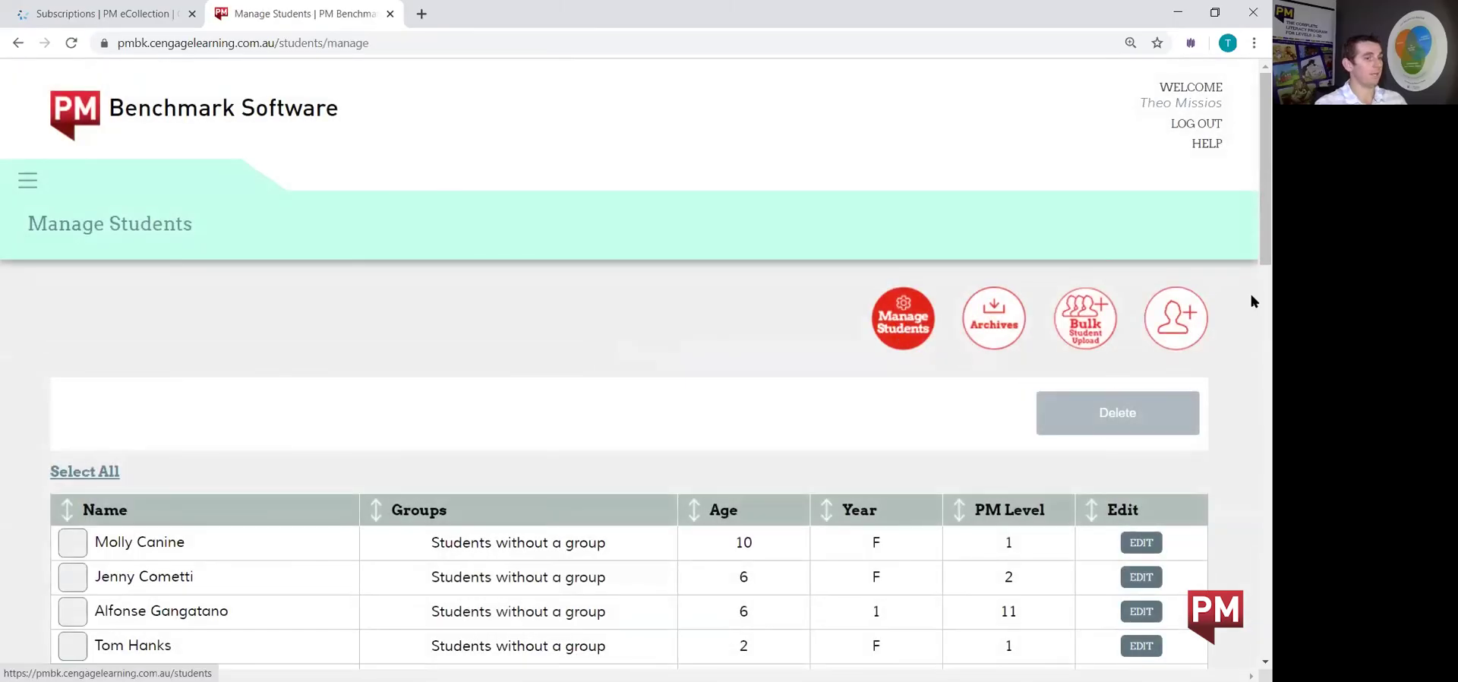
scroll(1251, 163, "down", 1)
scroll(1251, 163, "down", 2)
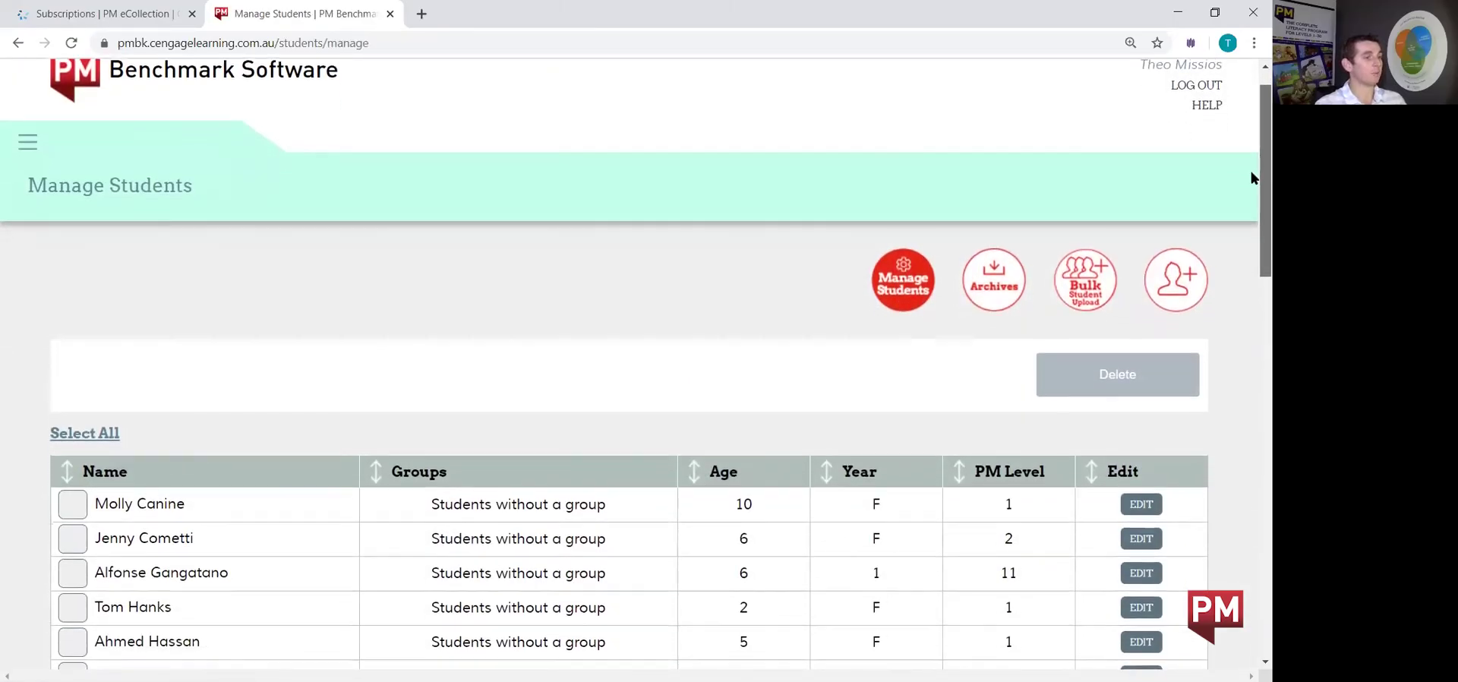
scroll(1251, 182, "down", 2)
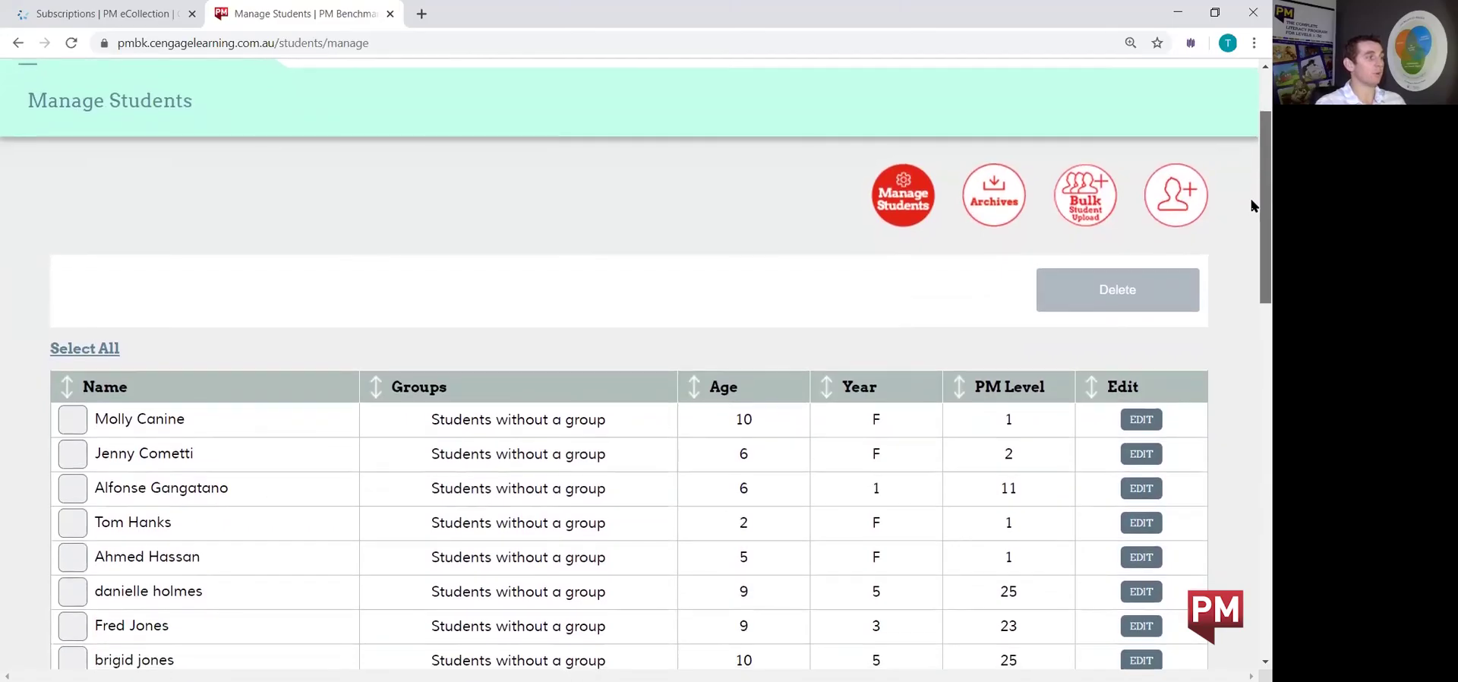
scroll(1251, 205, "down", 3)
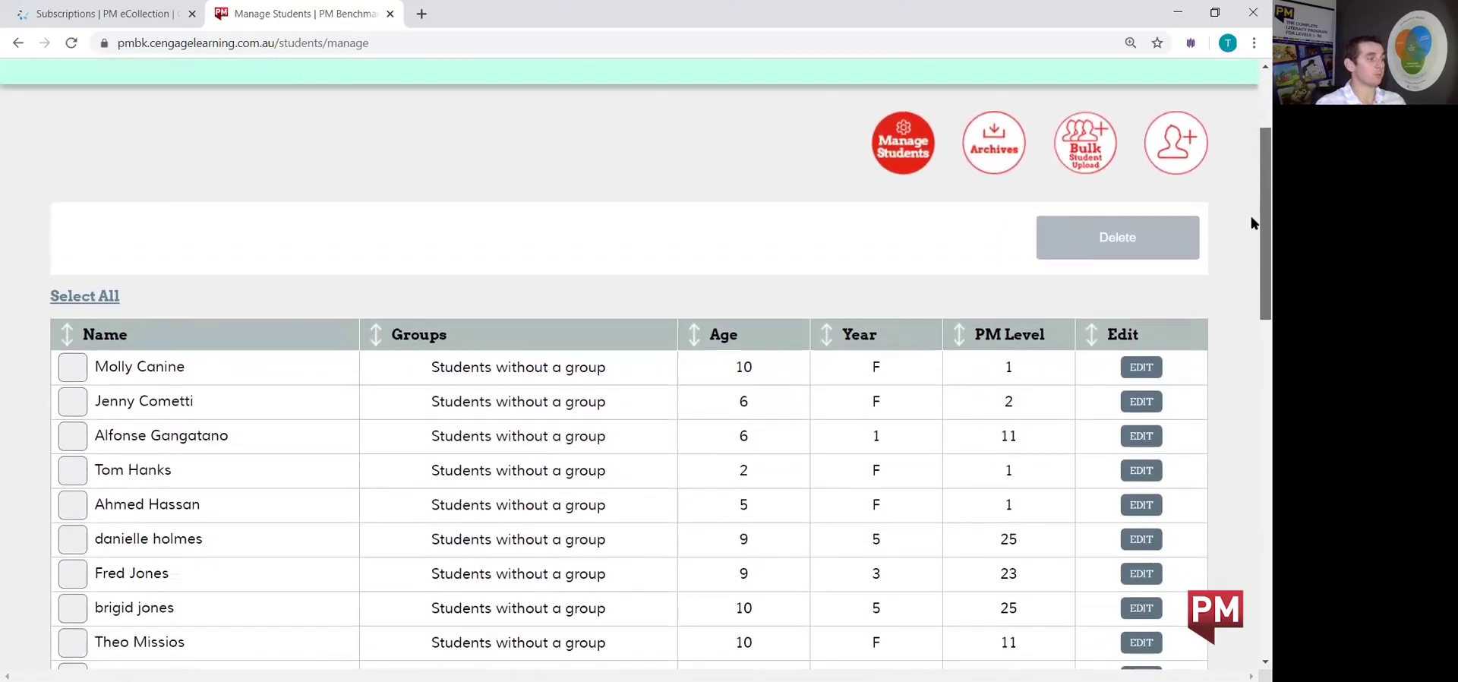
scroll(1251, 205, "up", 3)
scroll(1251, 199, "down", 1)
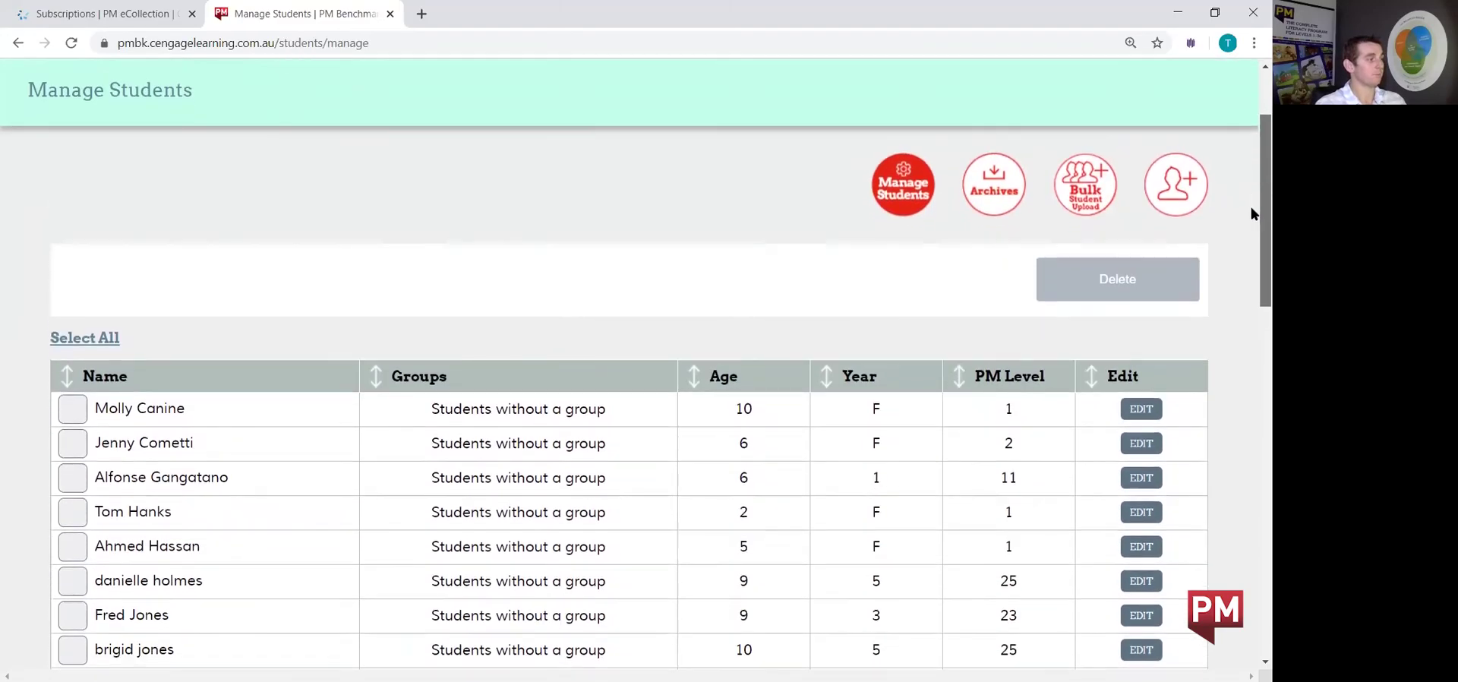
scroll(1253, 215, "down", 5)
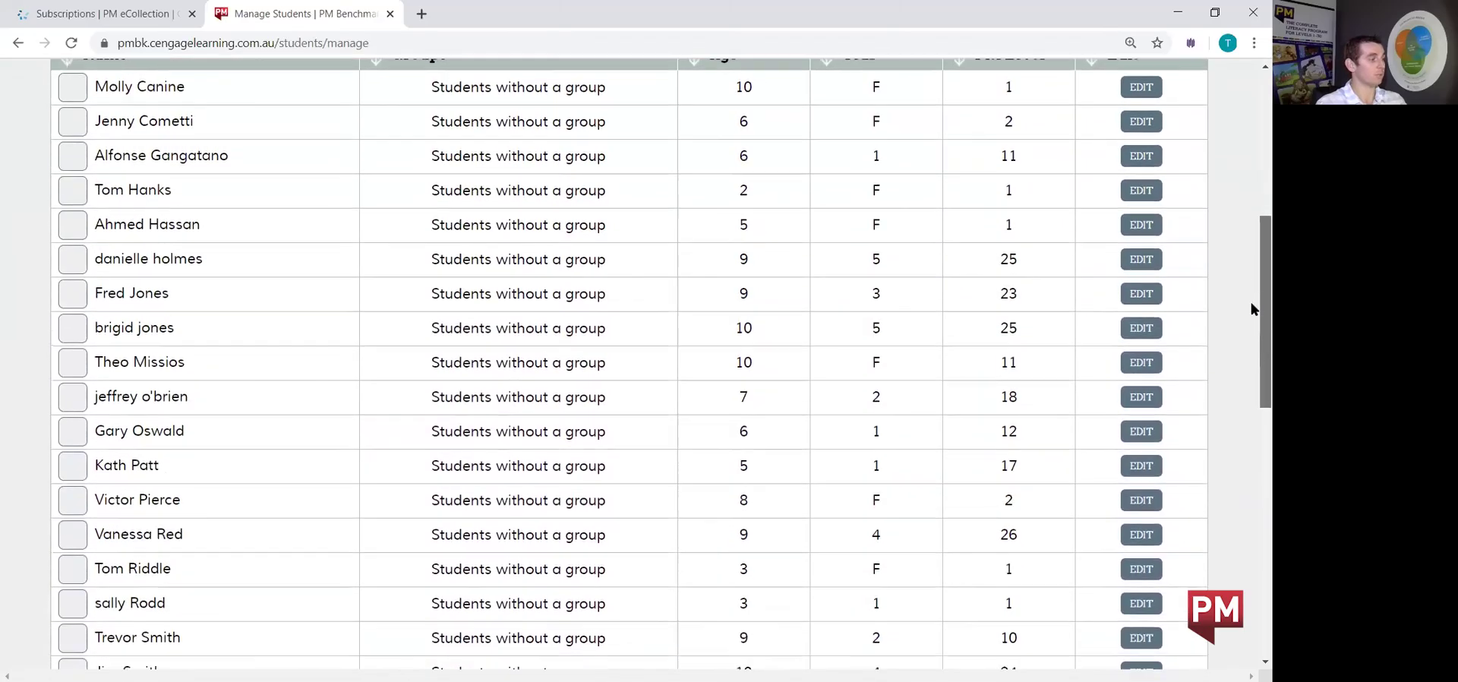
scroll(1251, 341, "down", 3)
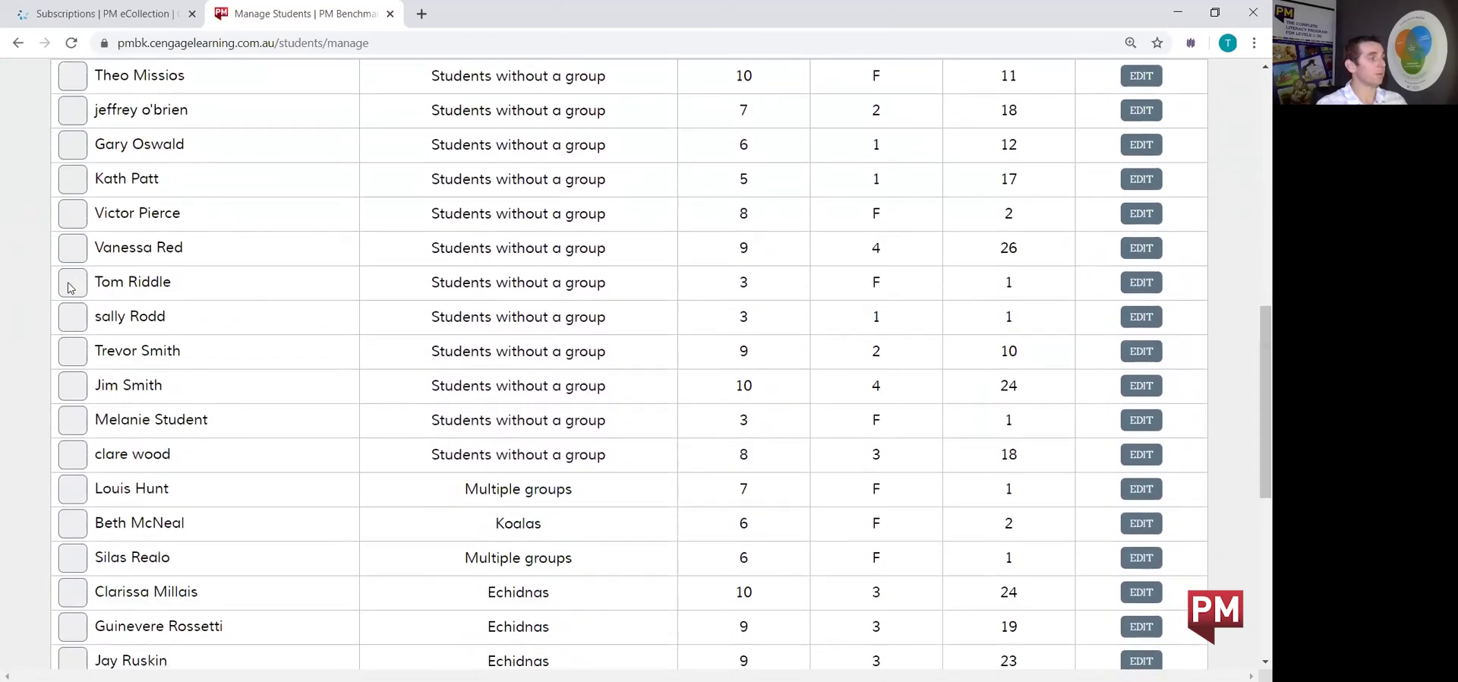
left_click(72, 283)
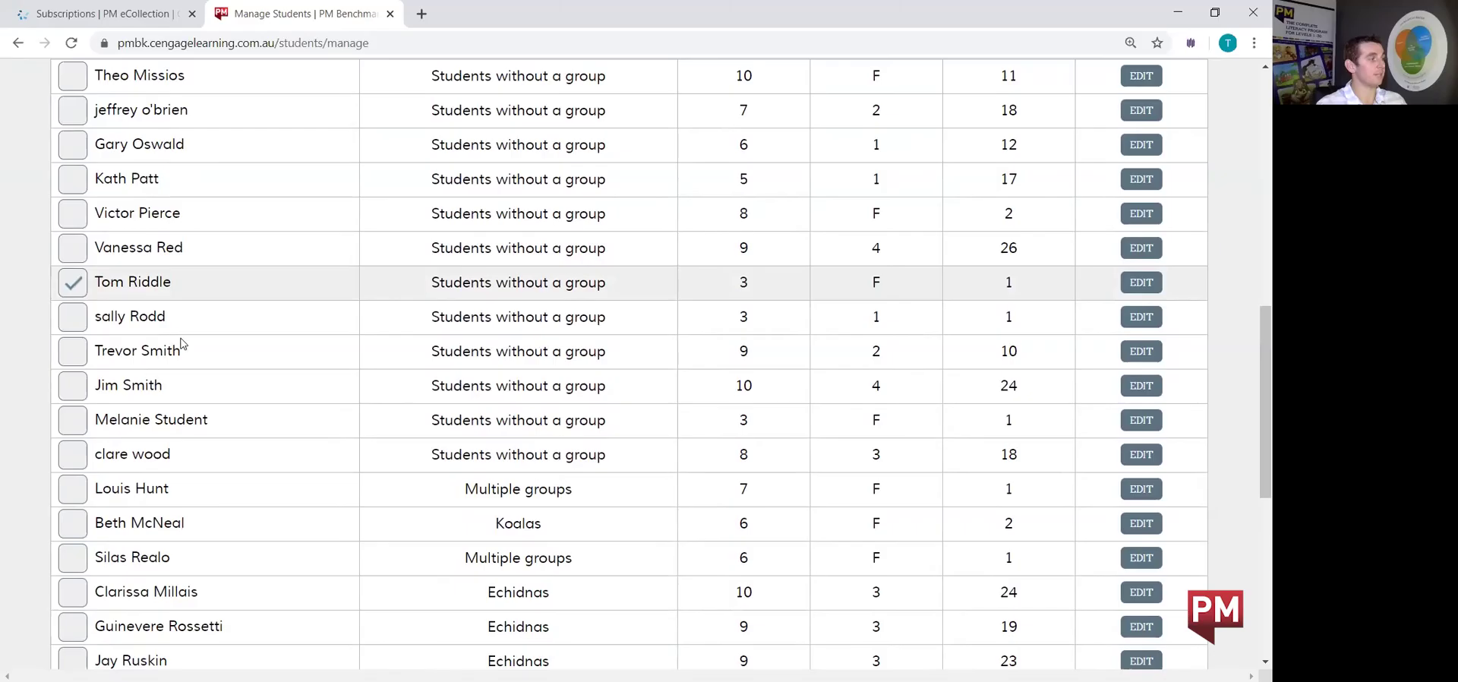
scroll(199, 328, "up", 10)
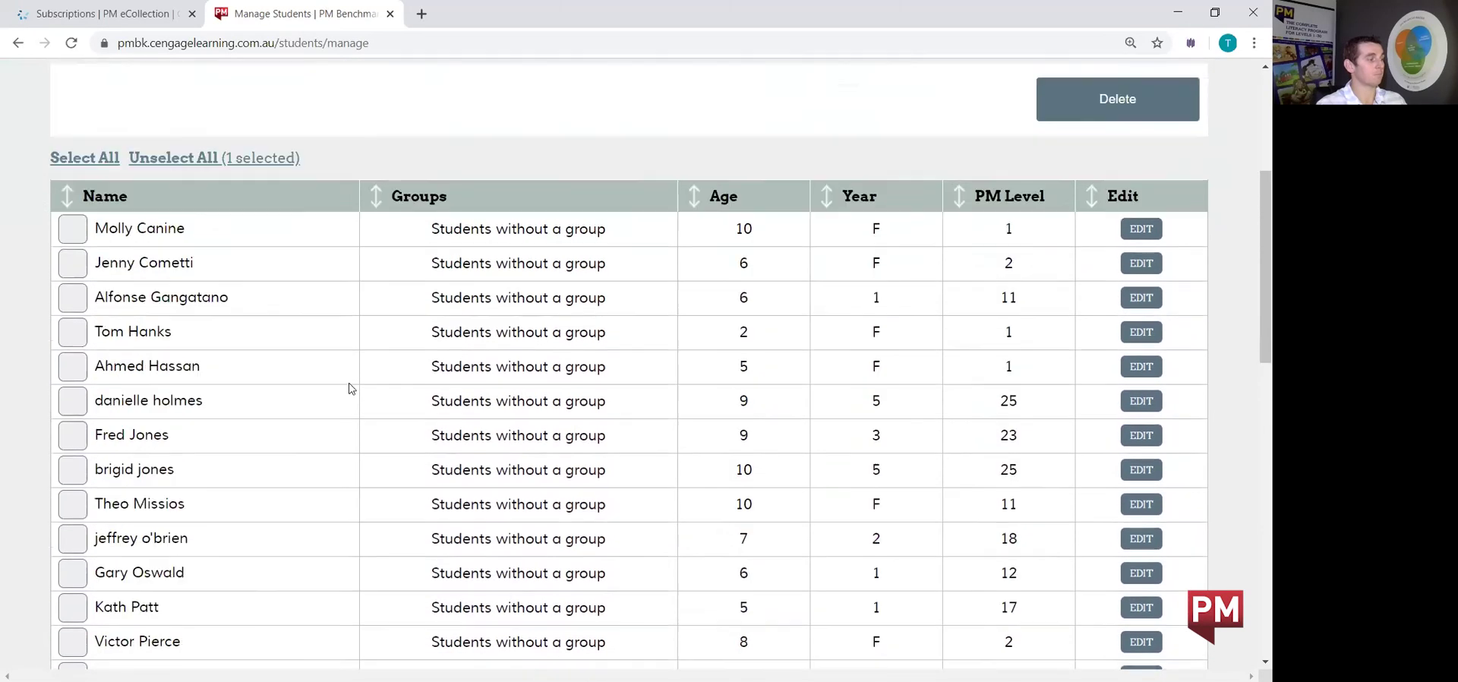
scroll(724, 380, "up", 1)
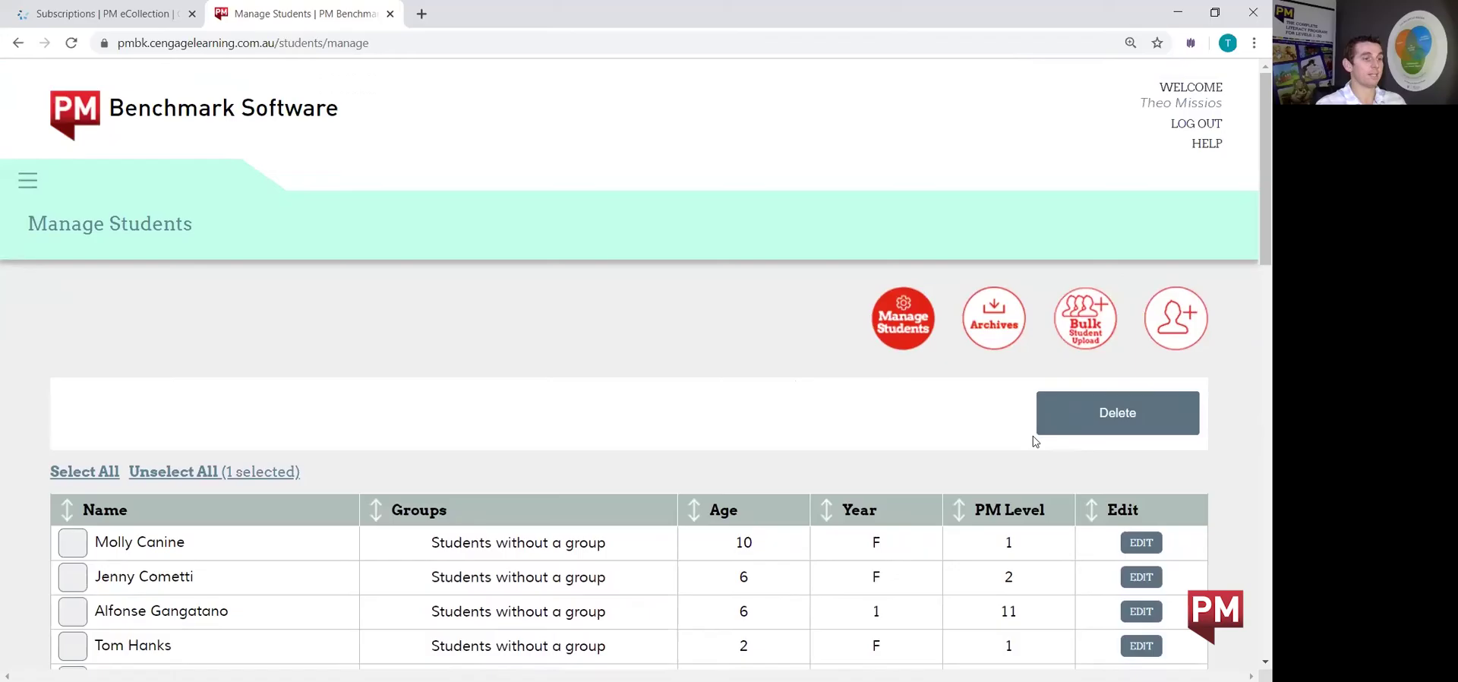
left_click(1133, 414)
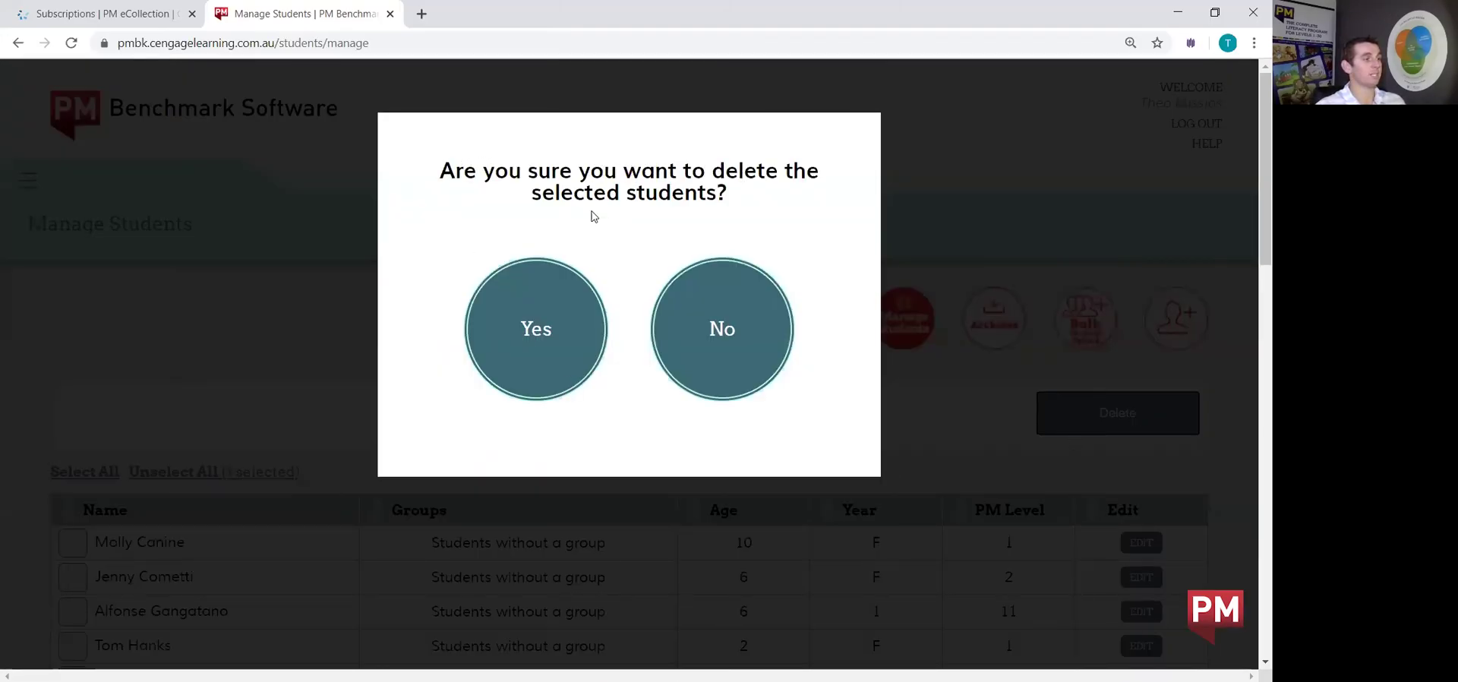
left_click(551, 328)
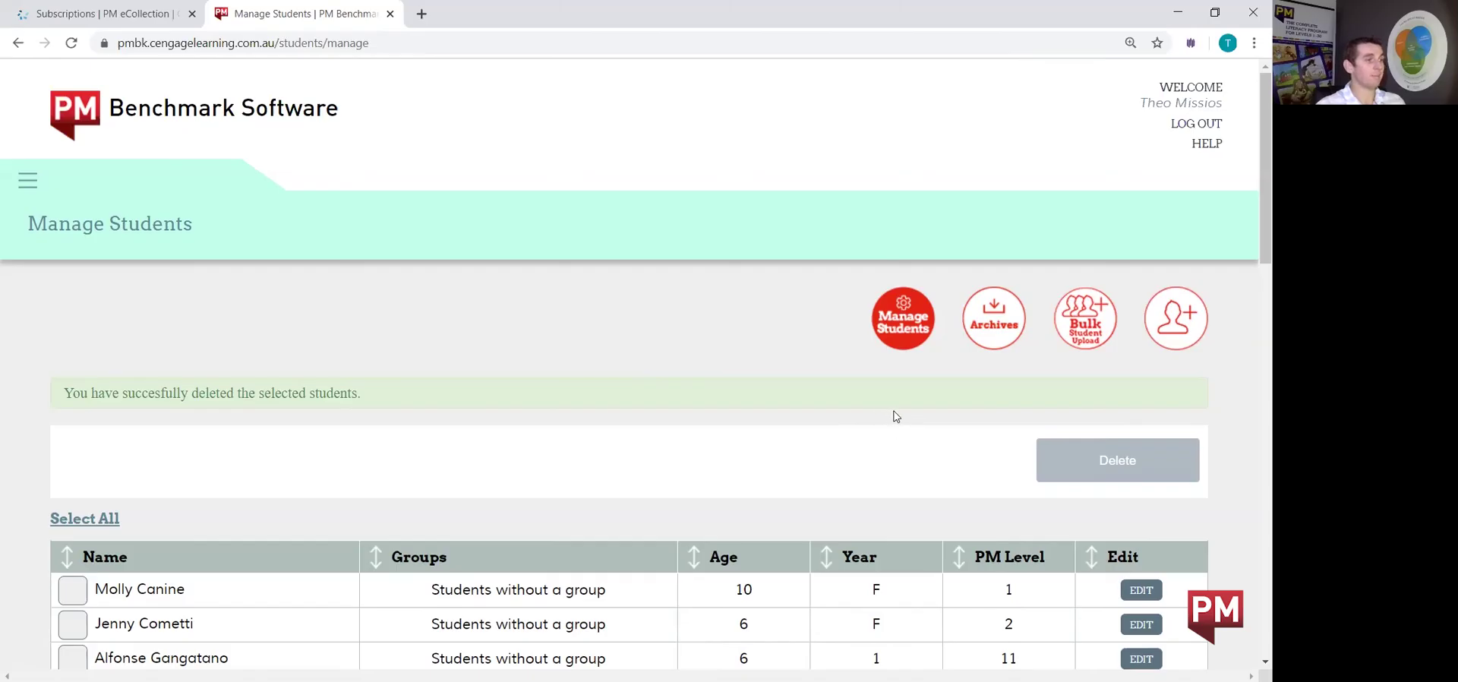
Step: Leave student management, restore the deleted student from the archives, and return to the student list
left_click(912, 319)
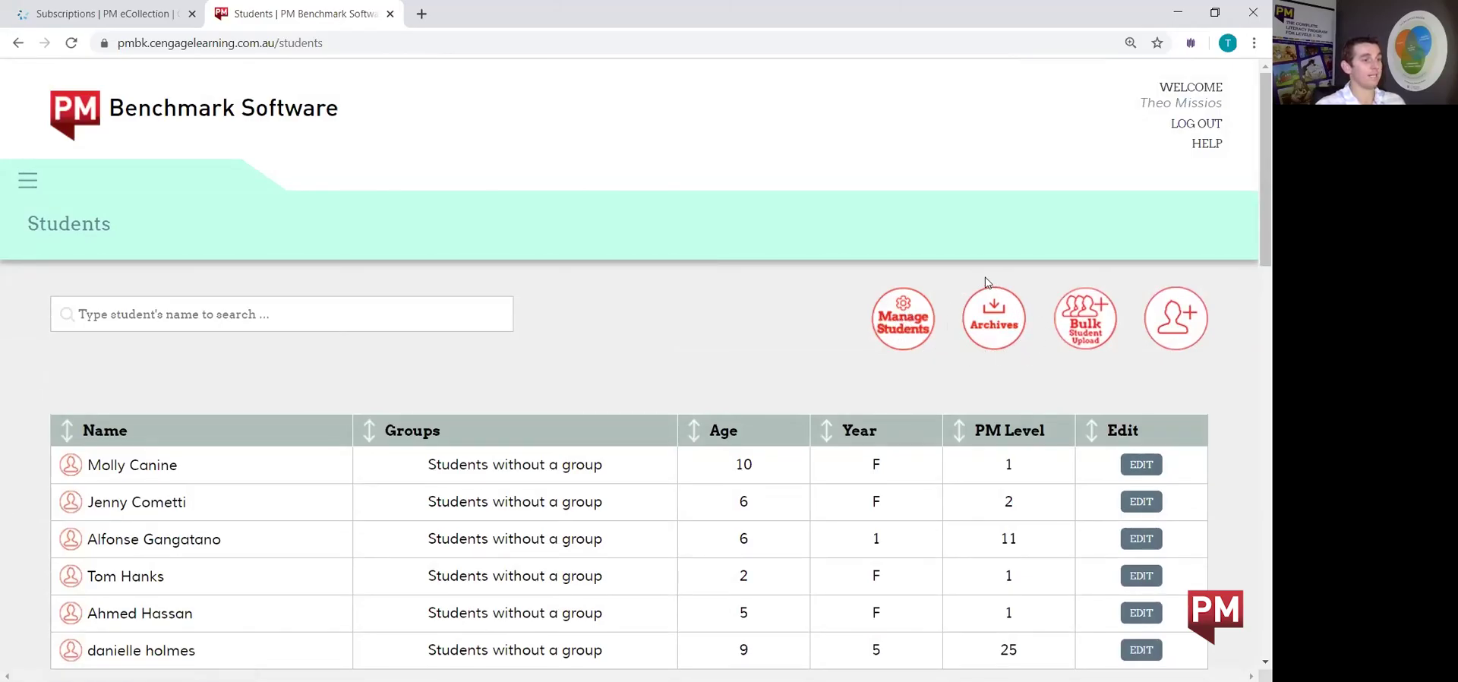
left_click(1001, 335)
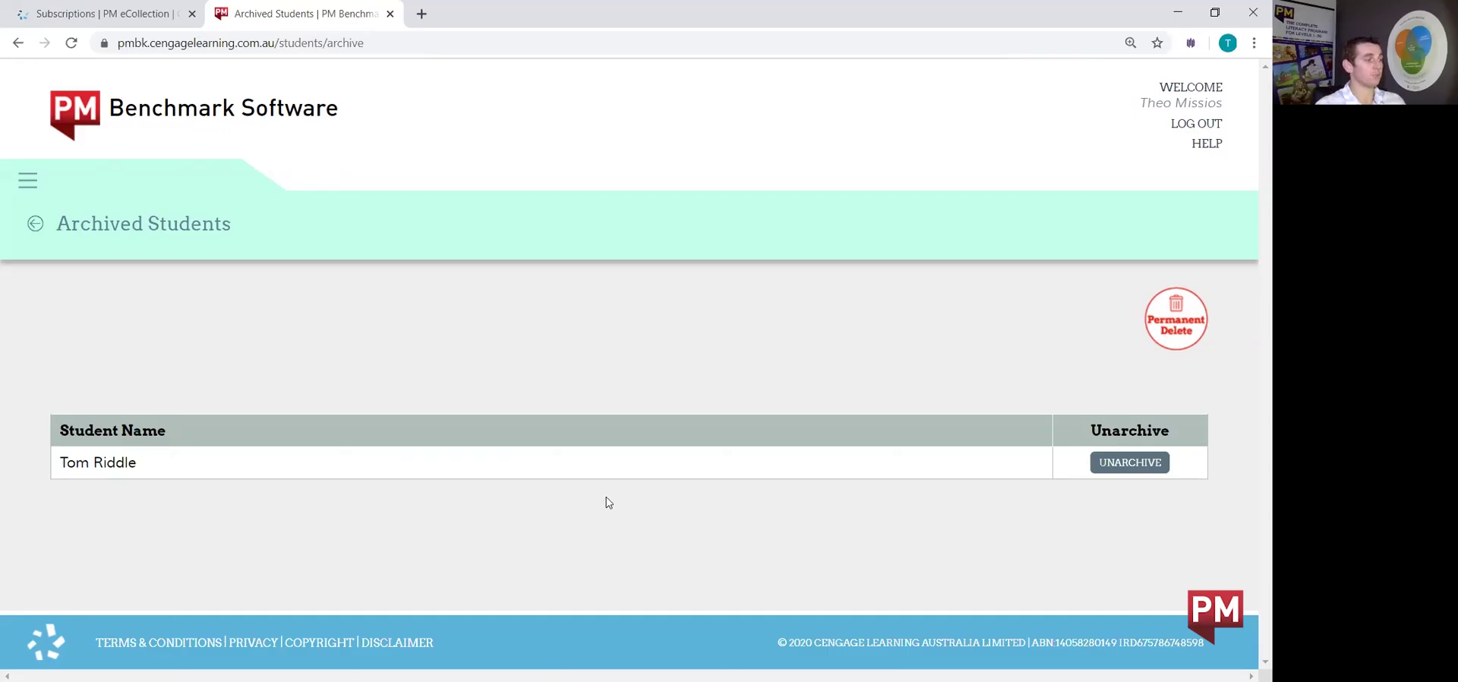
left_click(1130, 462)
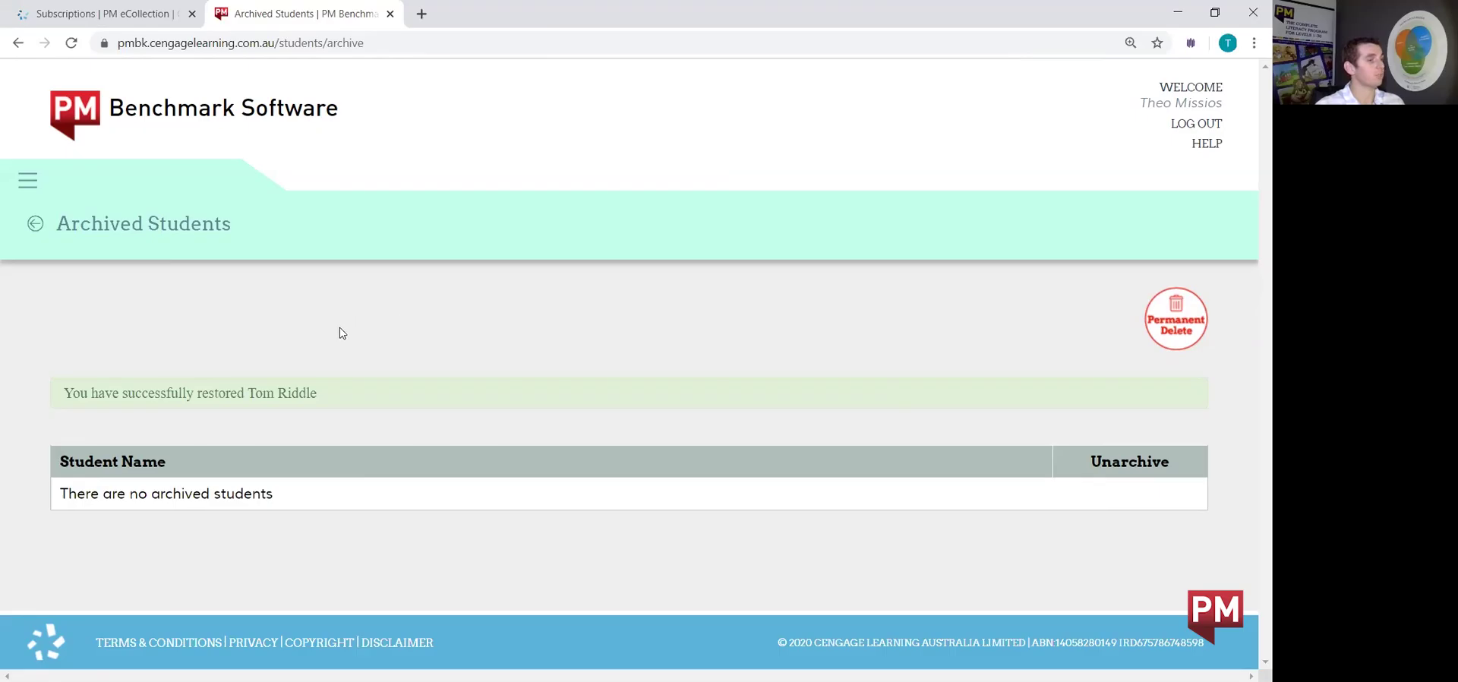
left_click(35, 226)
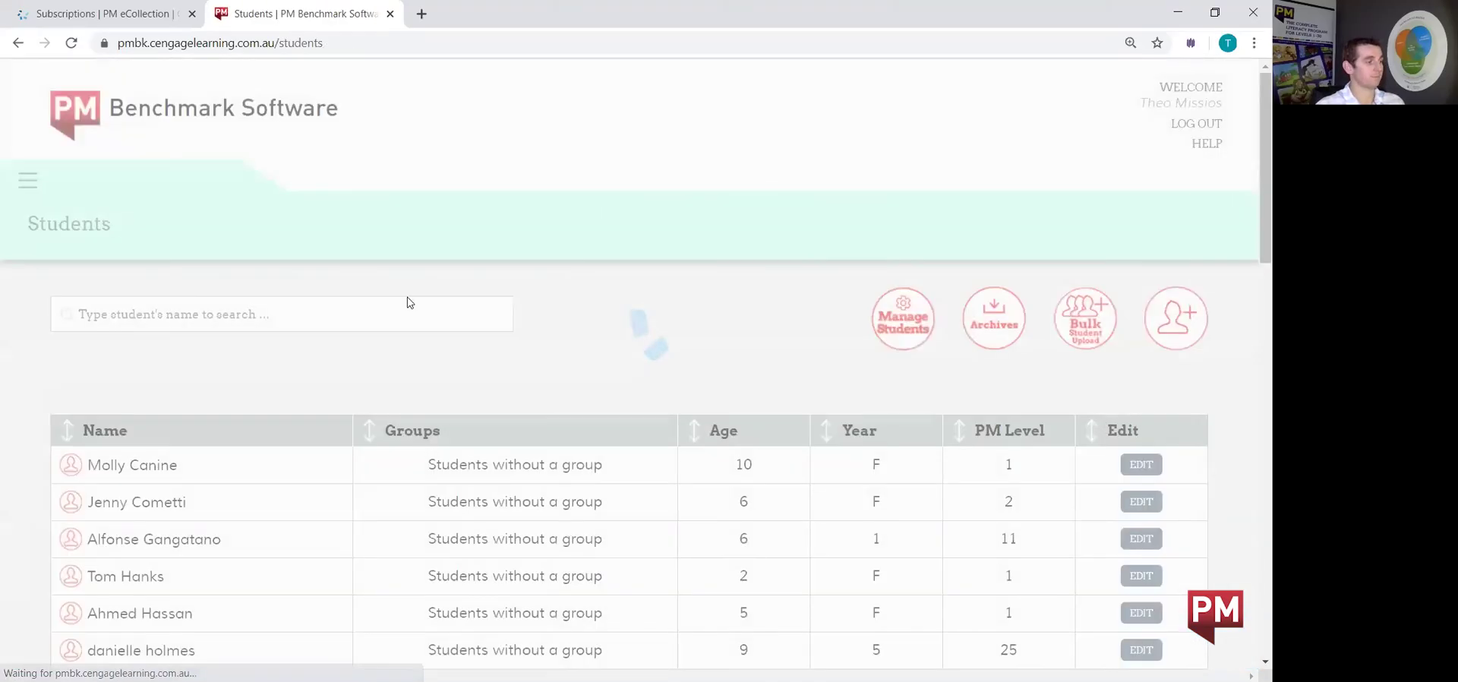